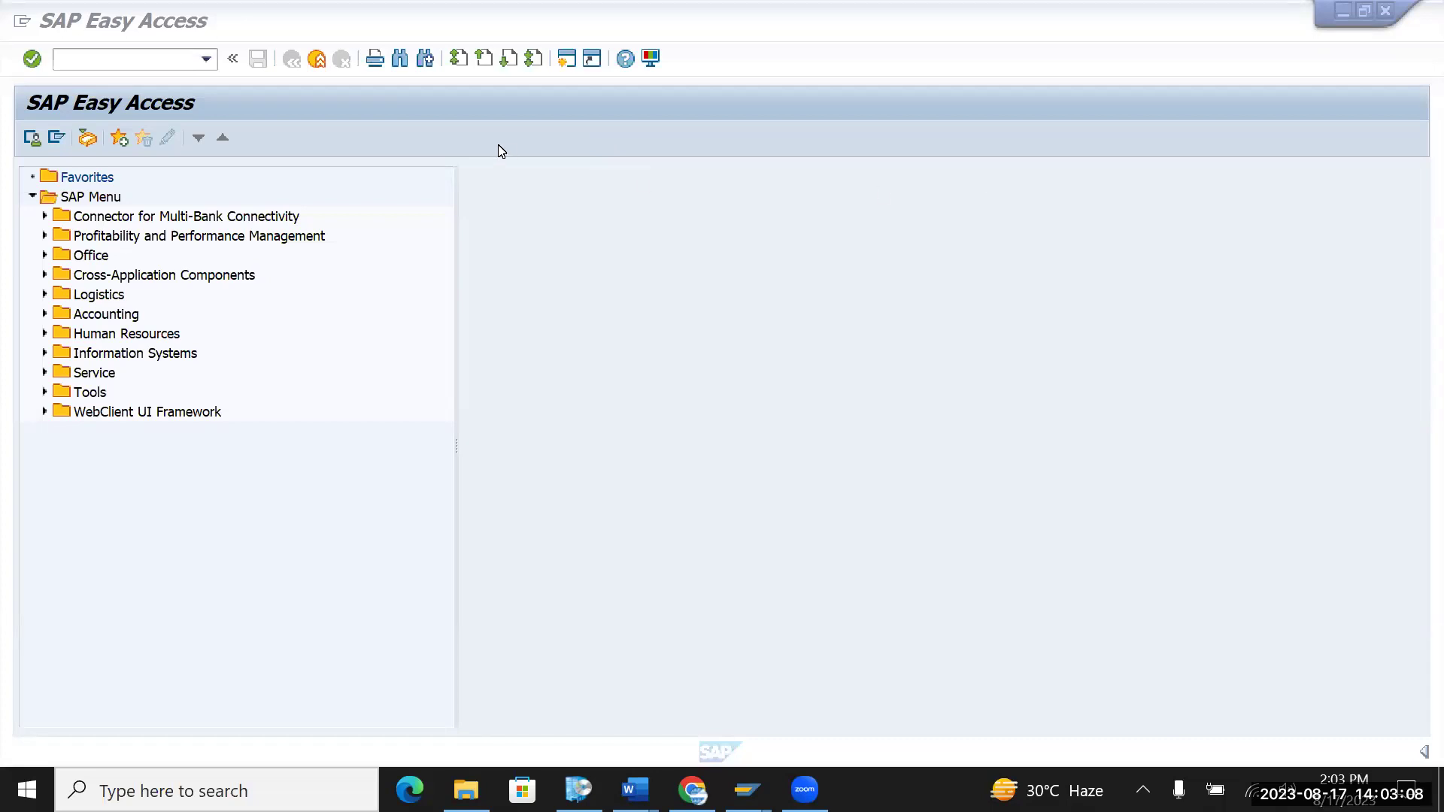
# - Place the cursor in the SAP Easy Access command field
pyautogui.click(131, 61)
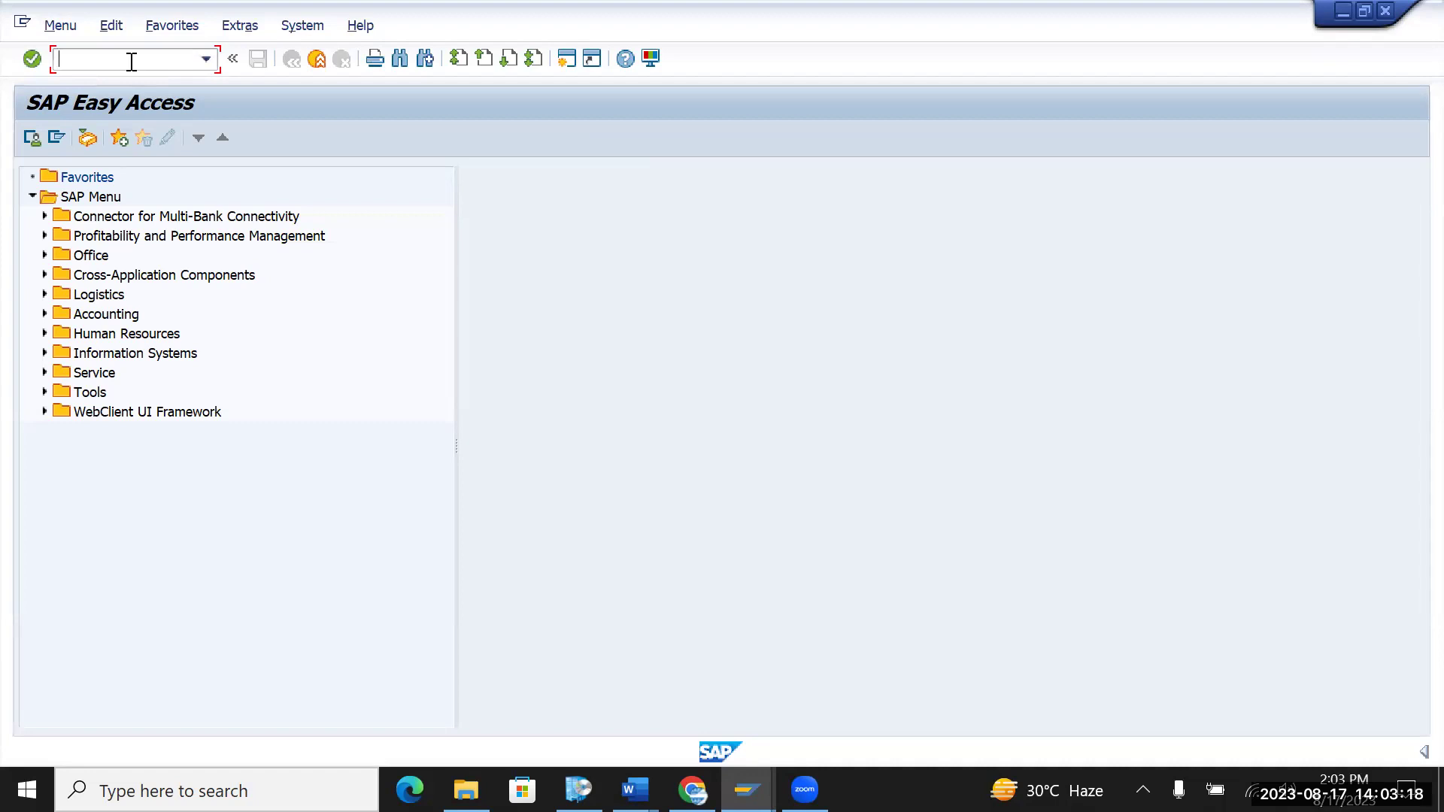
# - Run transaction FBL3N, after a mistyped FBAL3N, to open the G/L account line item display
pyautogui.write('fbal3n')
pyautogui.press('Return')
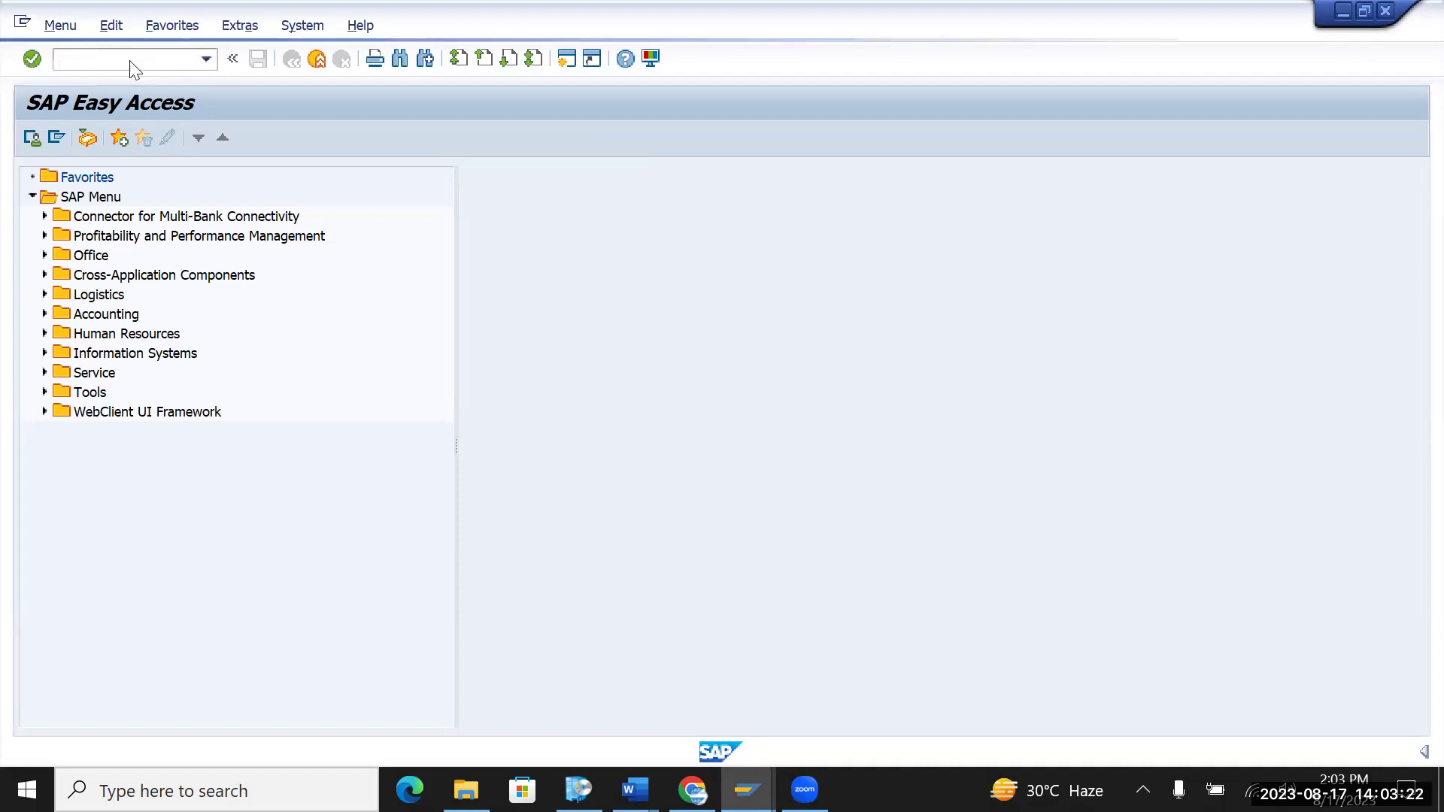
pyautogui.write('fbl3n')
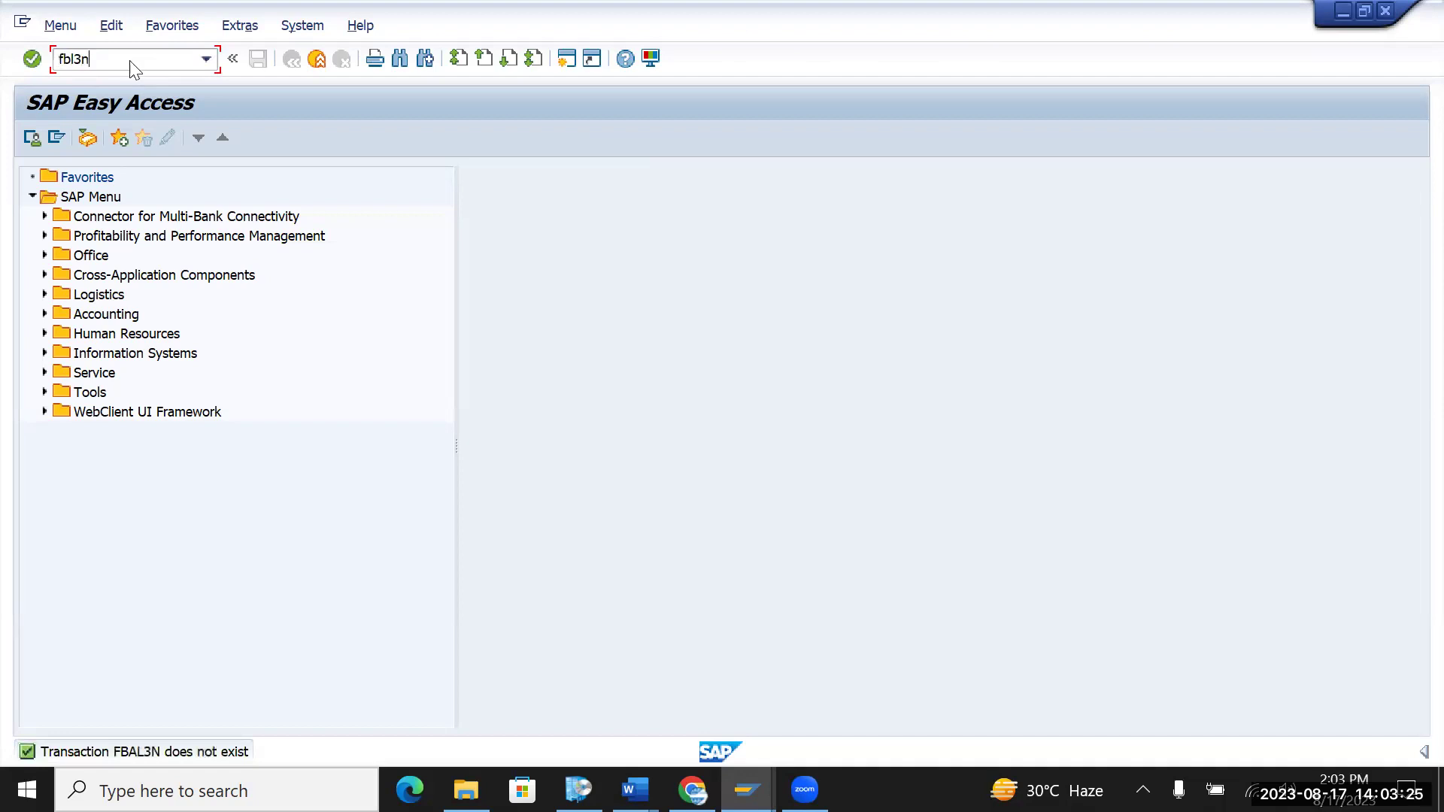
pyautogui.press('Return')
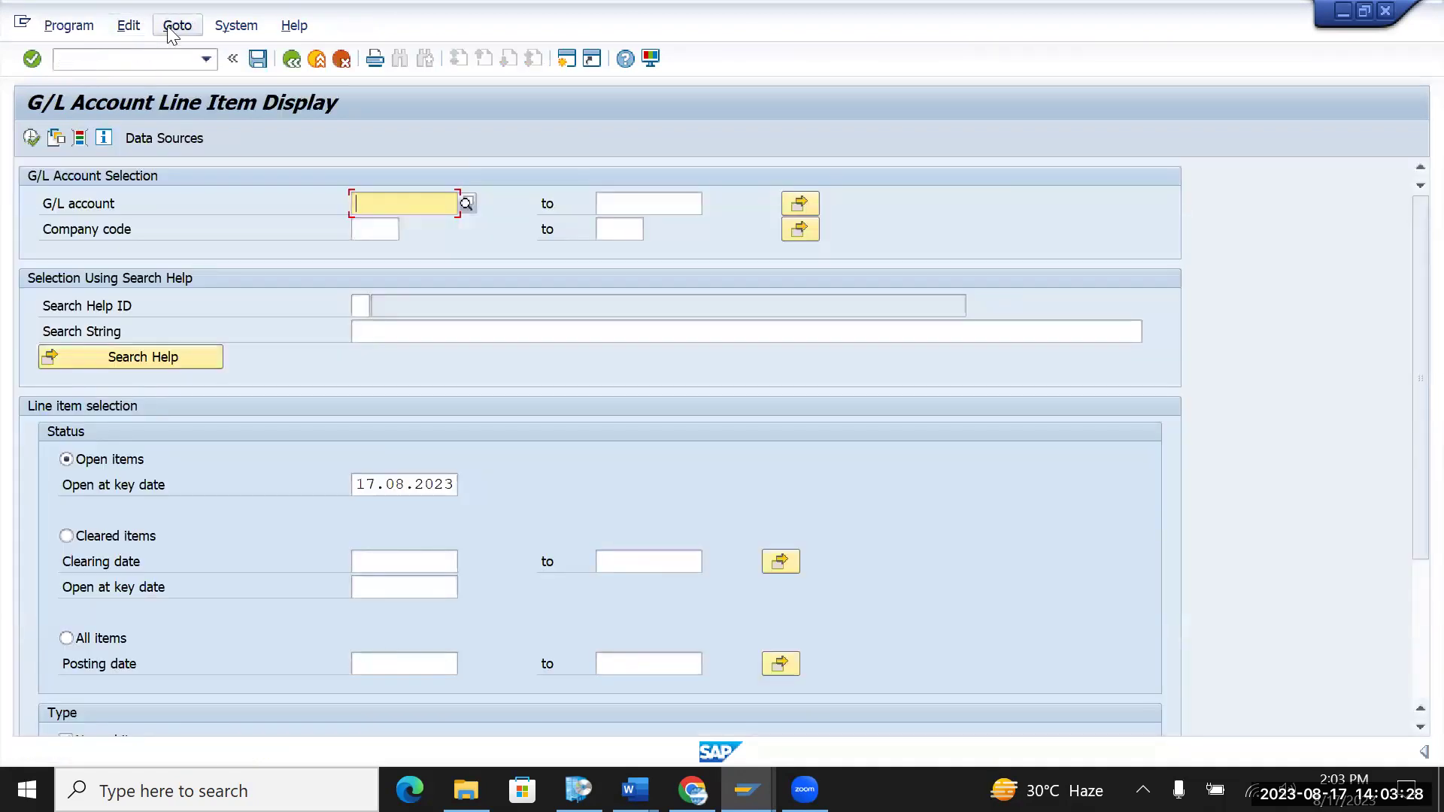
# - Load the SAP&AUDIT variant from Goto > Variants and open the Variant Attributes screen
pyautogui.click(178, 27)
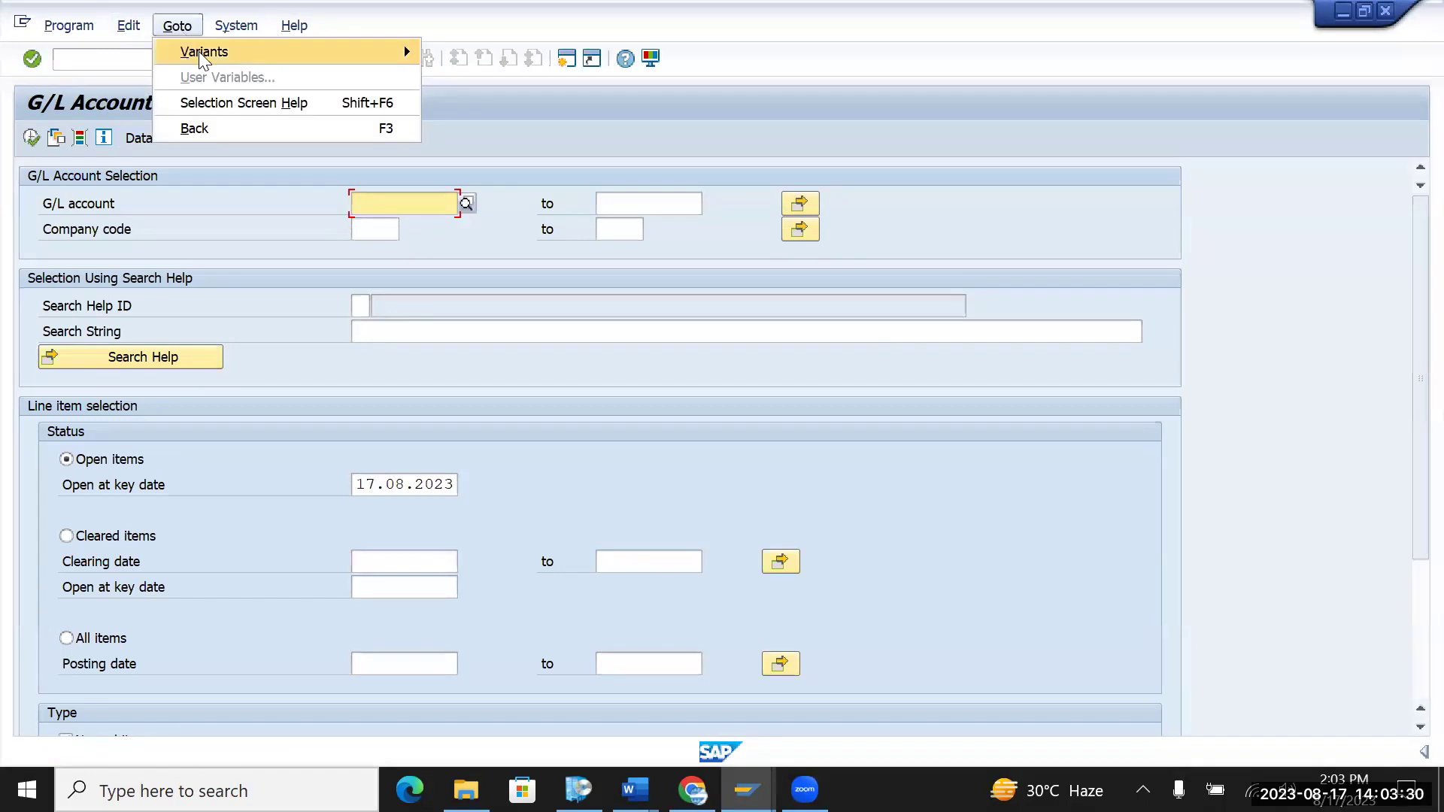
pyautogui.moveTo(281, 53)
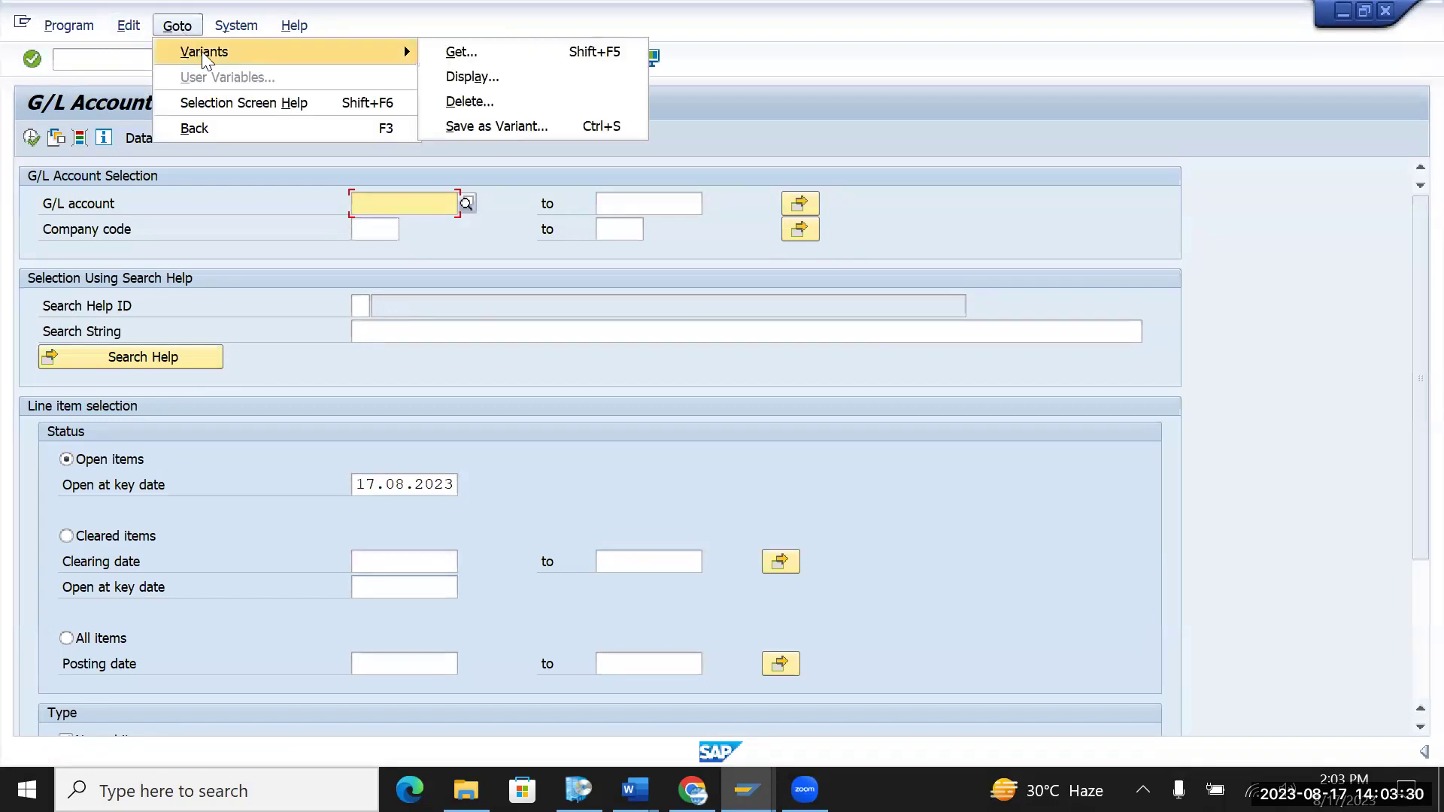
pyautogui.click(451, 56)
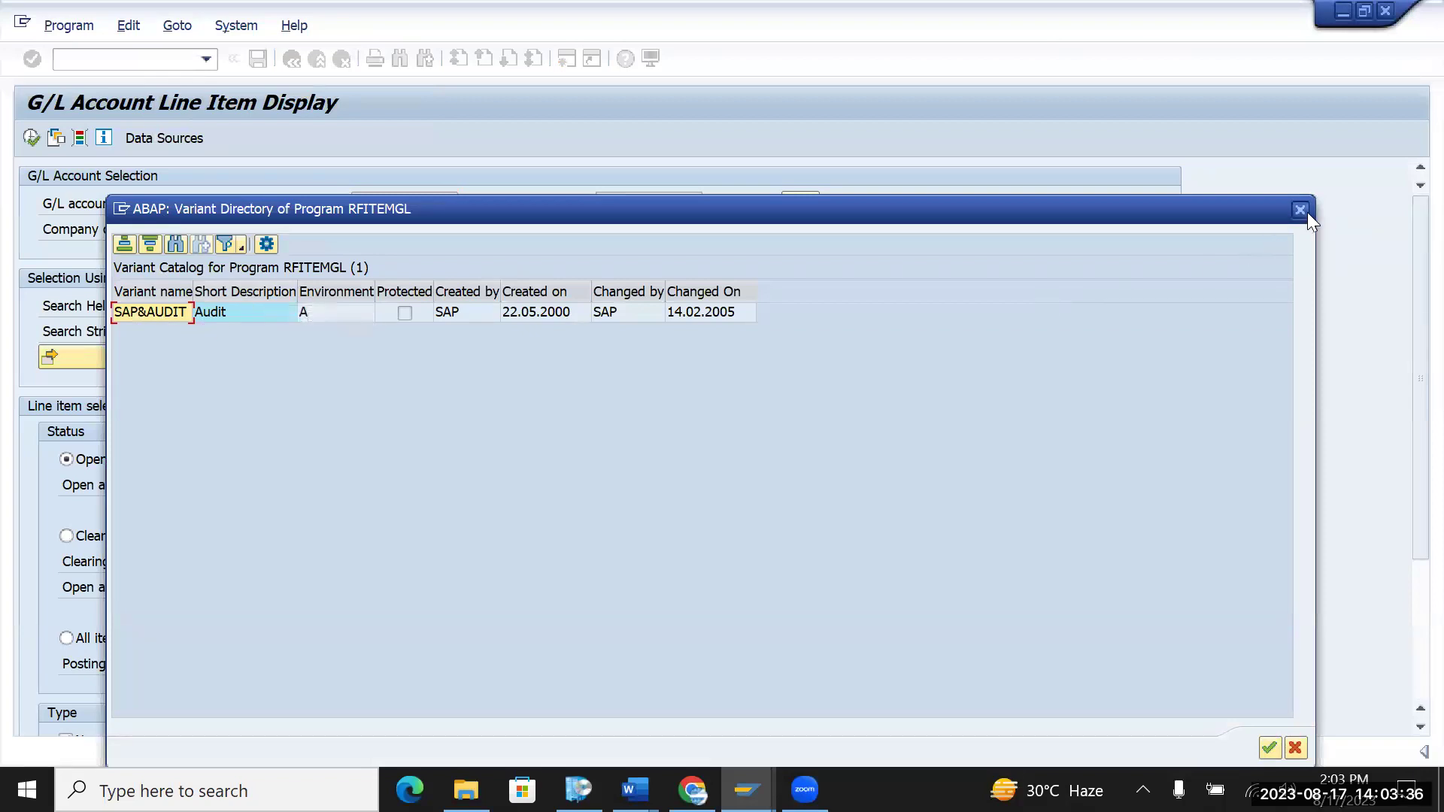
pyautogui.doubleClick(708, 321)
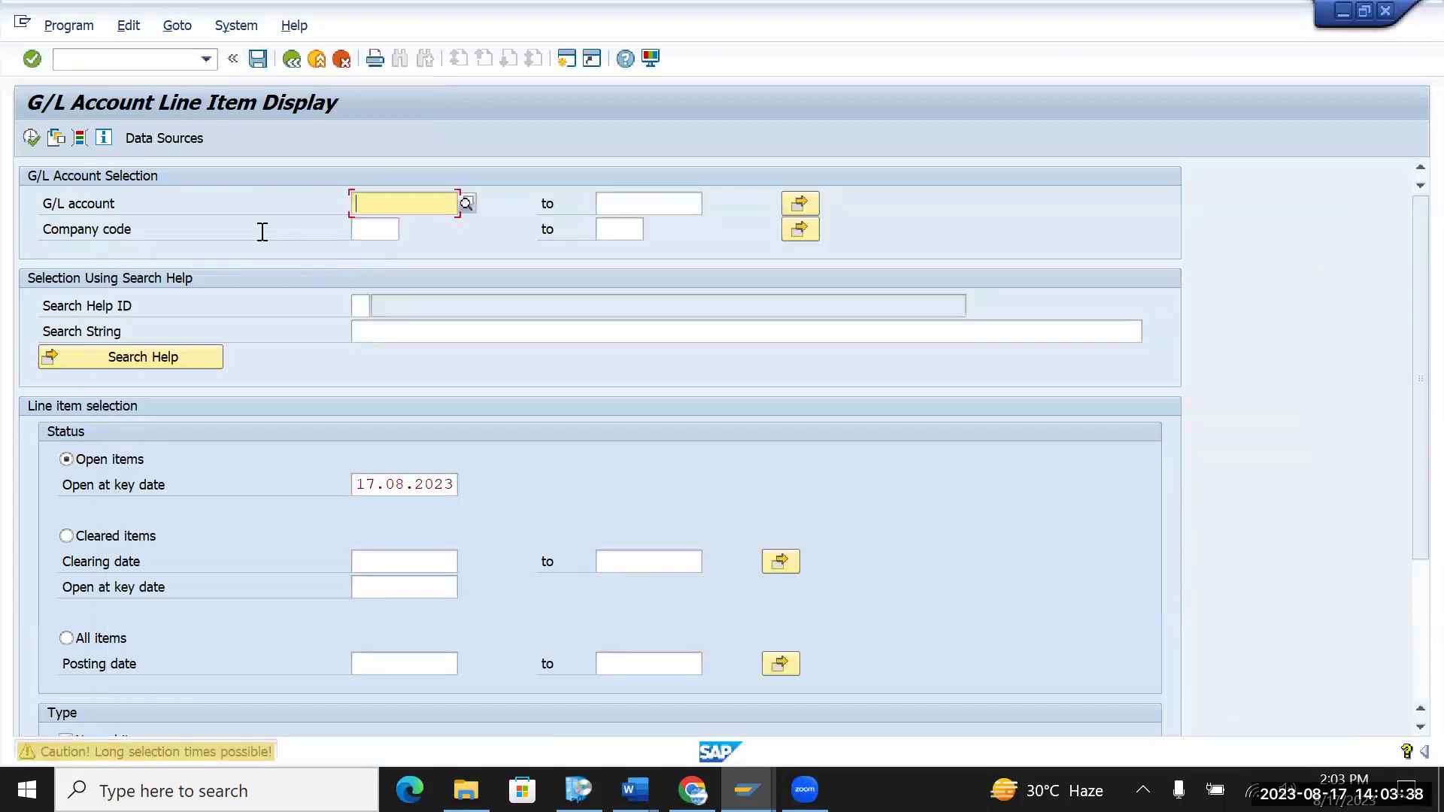
pyautogui.press('F8')
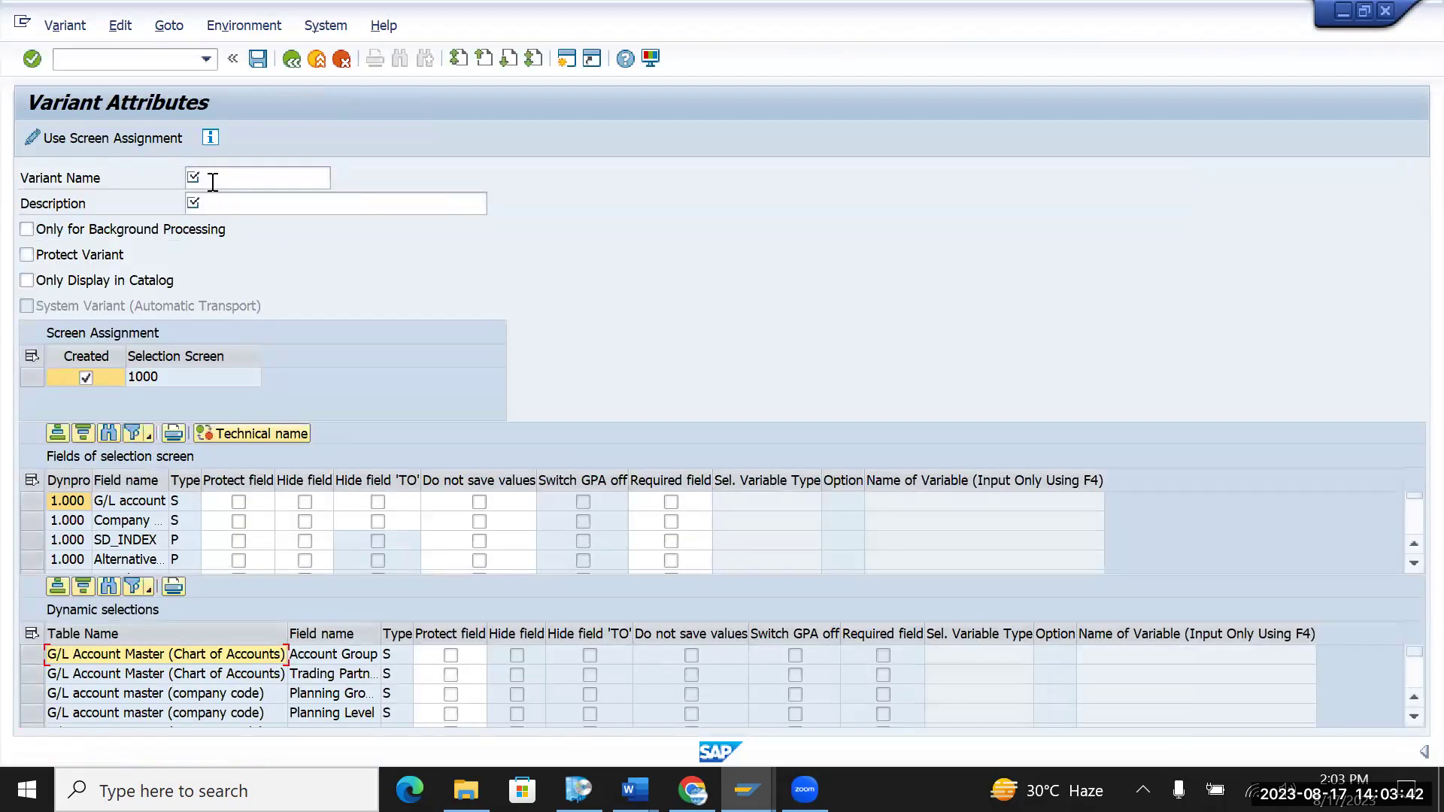
pyautogui.click(118, 64)
# - Return to the main menu and run transaction F110 for Automatic Payment Transactions
pyautogui.write('/n')
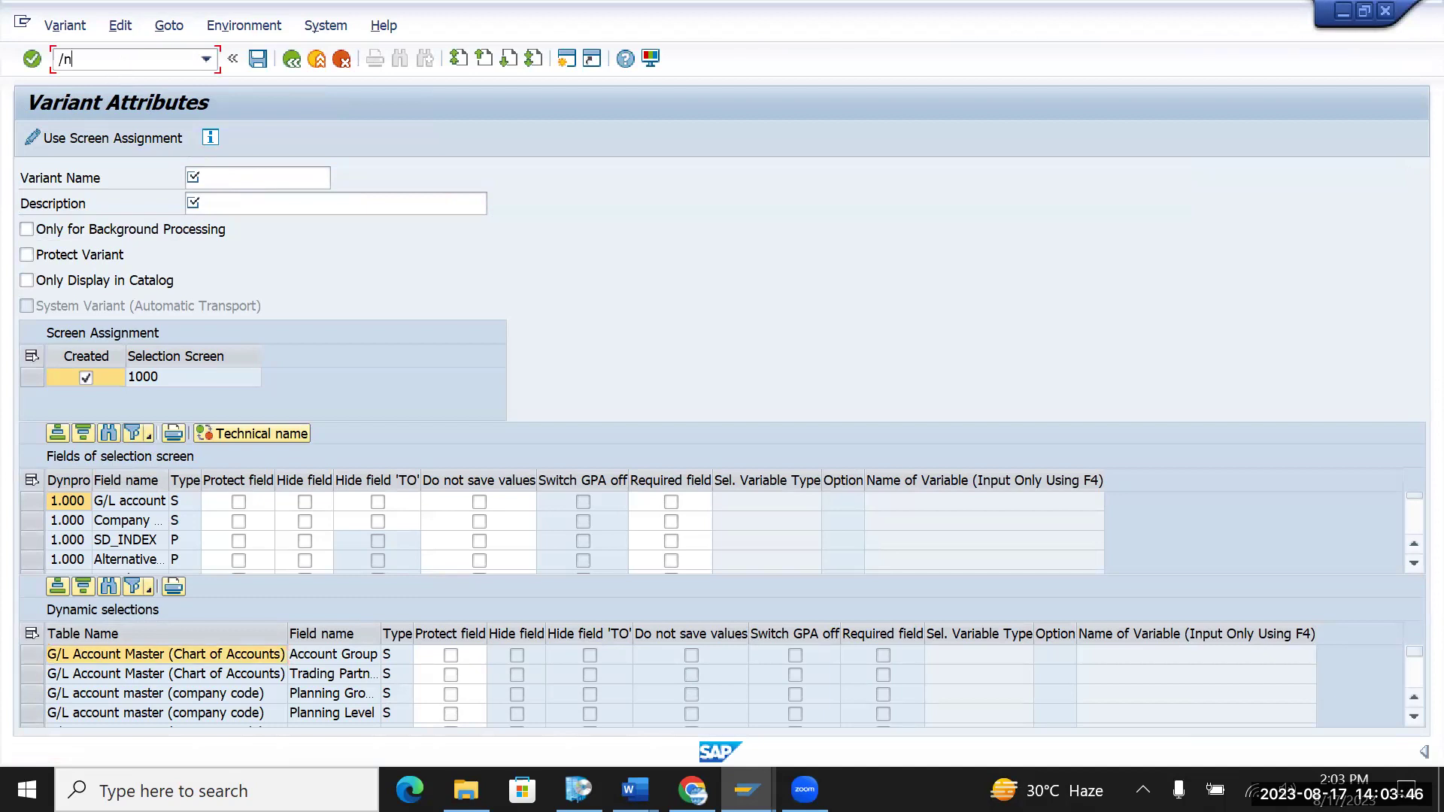
pyautogui.press('Return')
pyautogui.write('/se16')
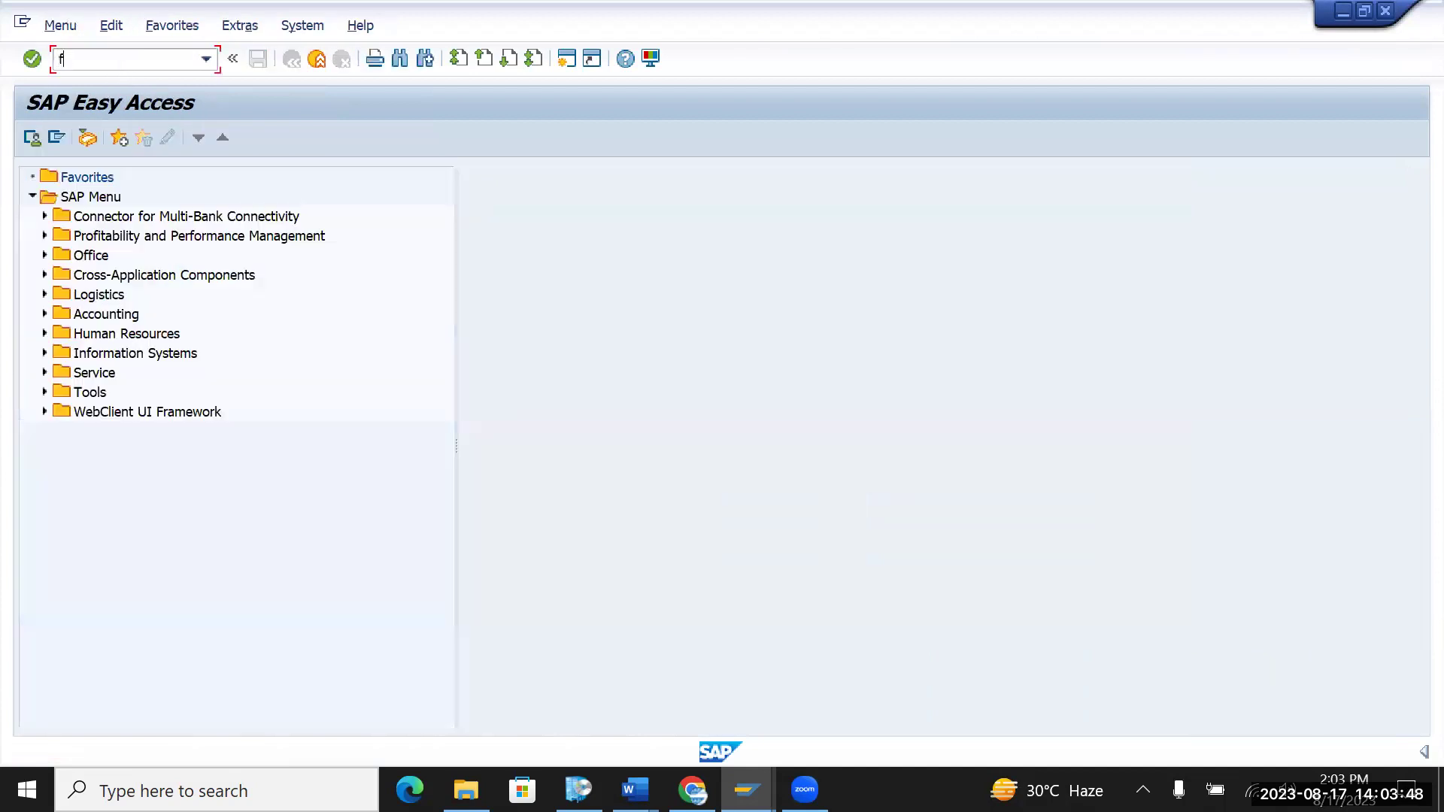
pyautogui.press('Return')
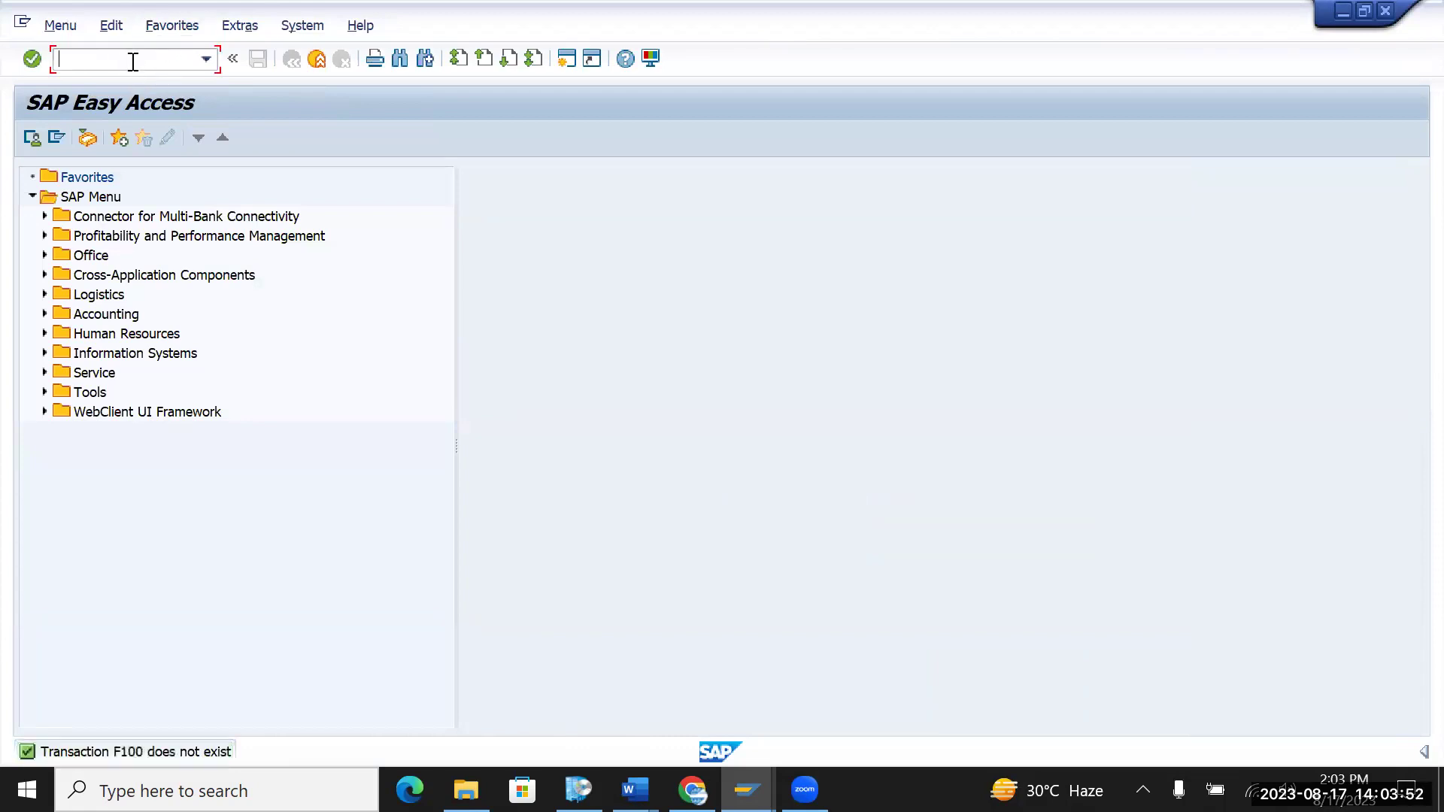
pyautogui.write('f1100')
pyautogui.press('BackSpace')
pyautogui.press('BackSpace')
pyautogui.press('BackSpace')
pyautogui.write('10')
pyautogui.press('Return')
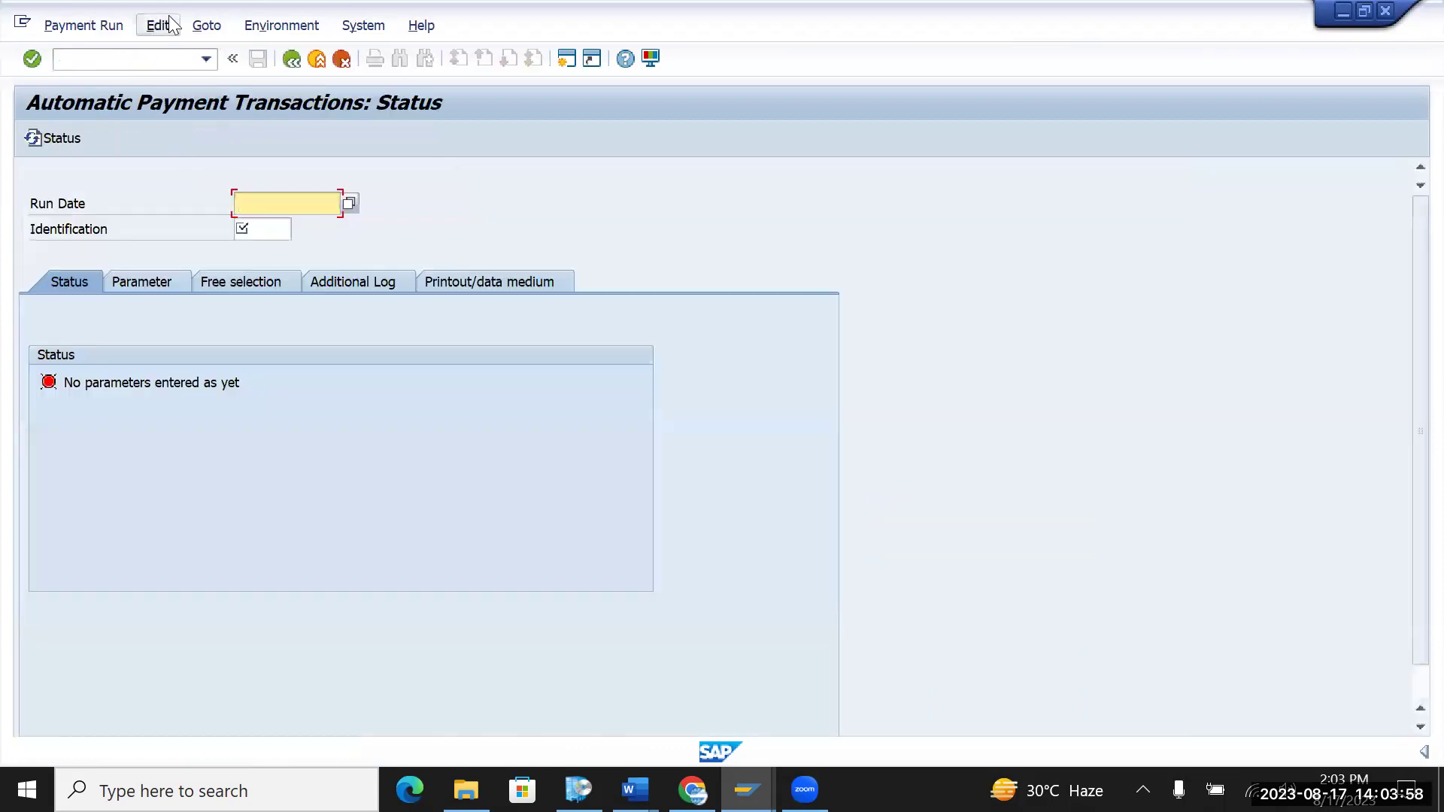
# - Check the F110 Goto menu, then read the RFF110S blog post in Chrome and return
pyautogui.click(206, 27)
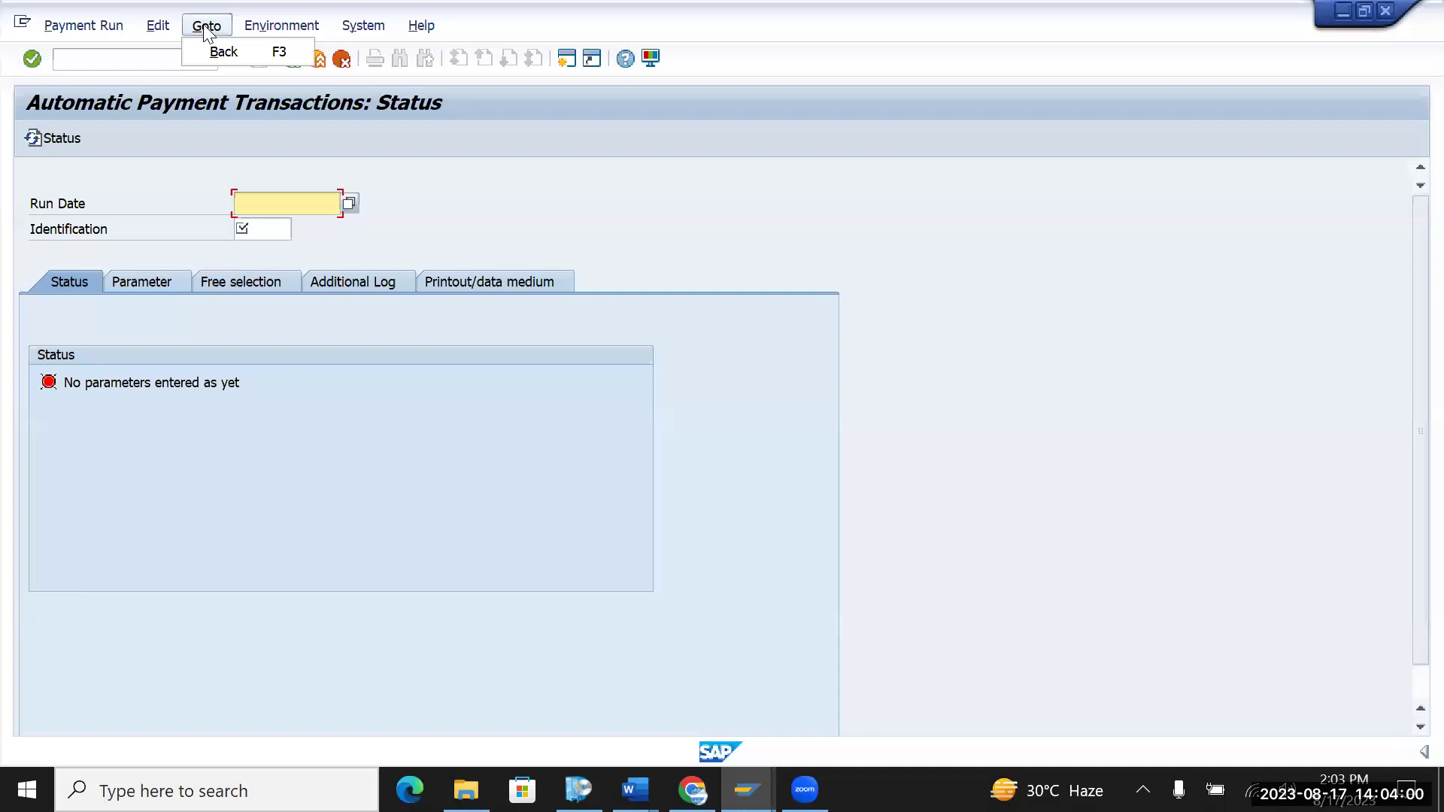
pyautogui.click(147, 65)
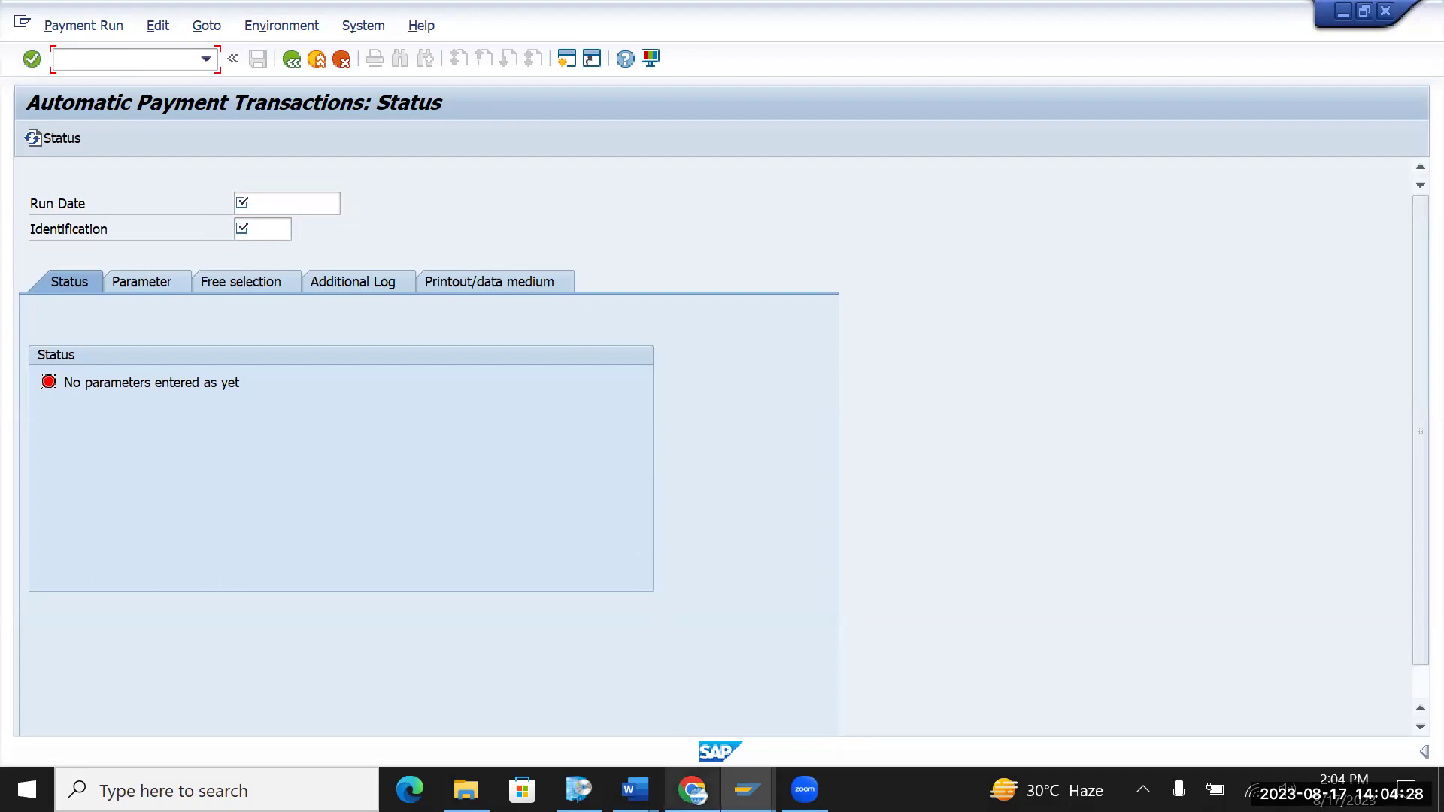
pyautogui.click(692, 789)
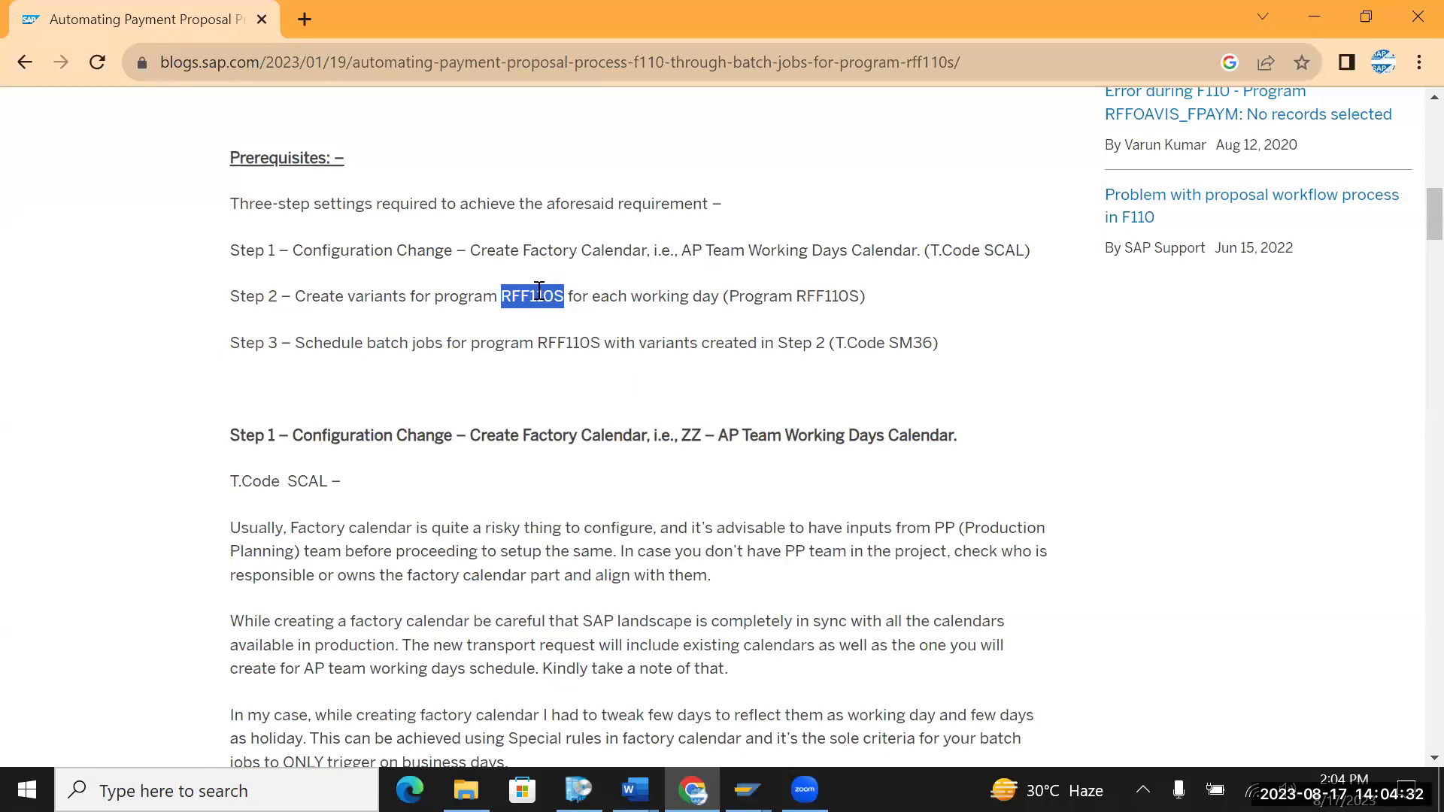
pyautogui.hotkey('alt', 'Tab')
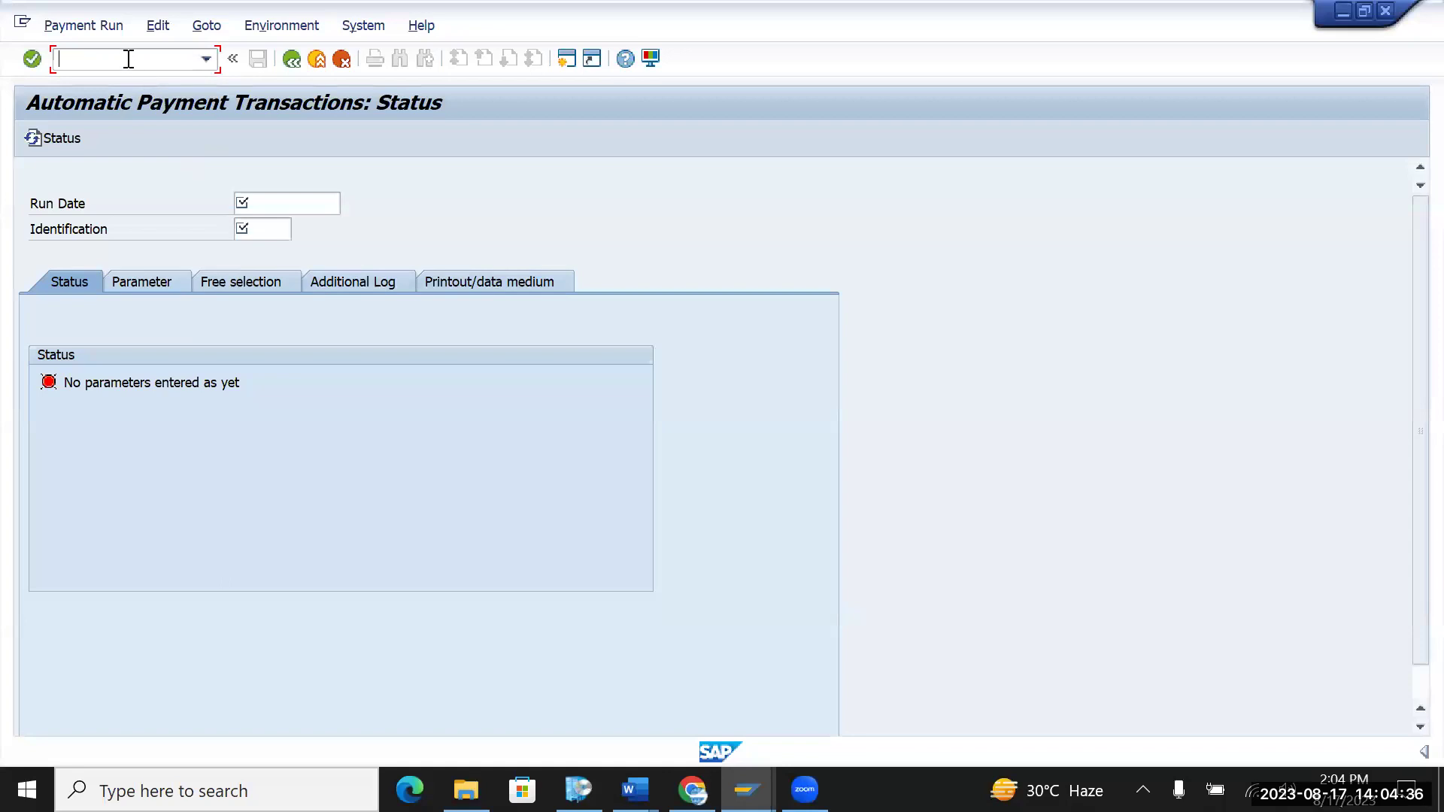
# - Execute program RFF110S via SE38 to show its selection screen dated 17.08.2023
pyautogui.write('/n')
pyautogui.press('Return')
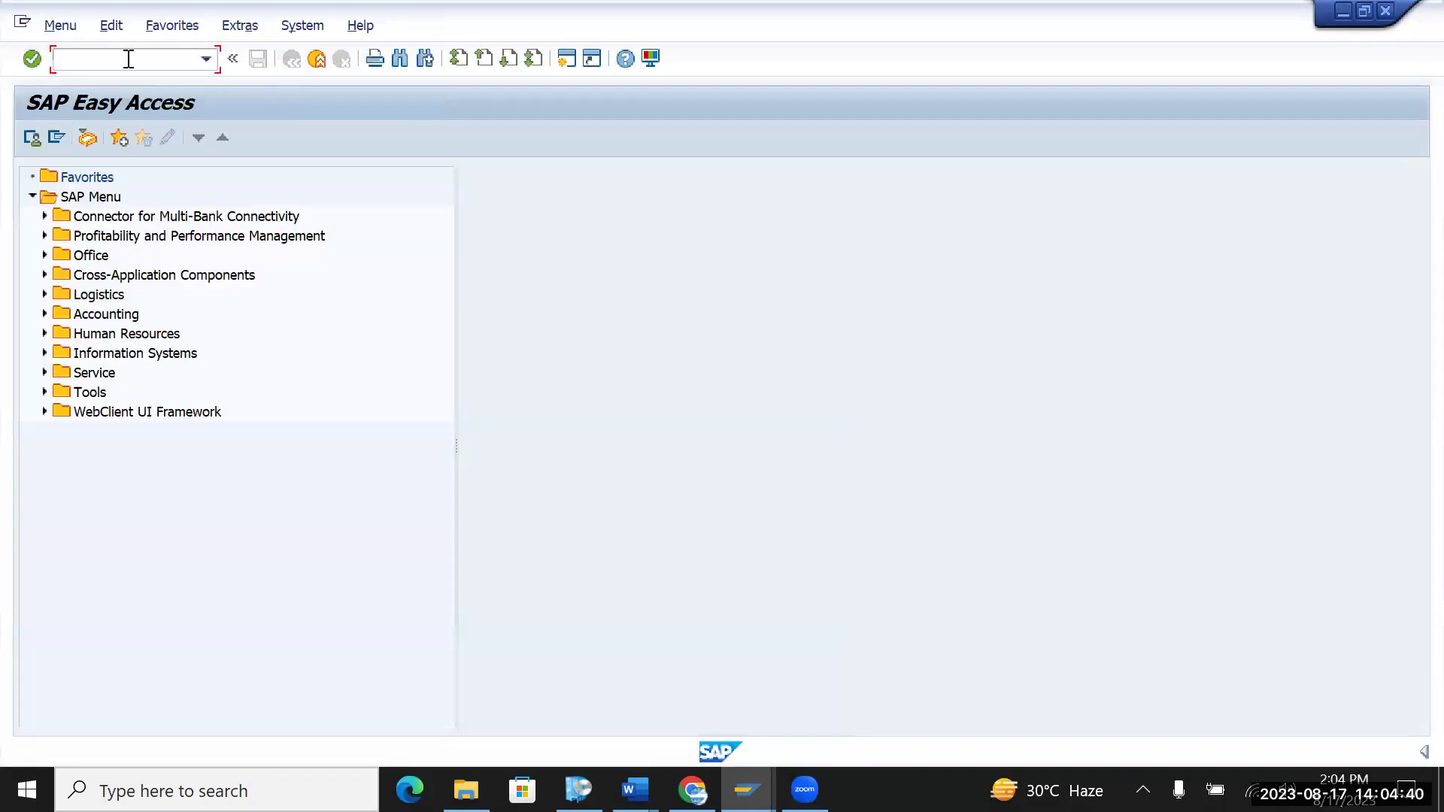
pyautogui.write('se38')
pyautogui.press('Return')
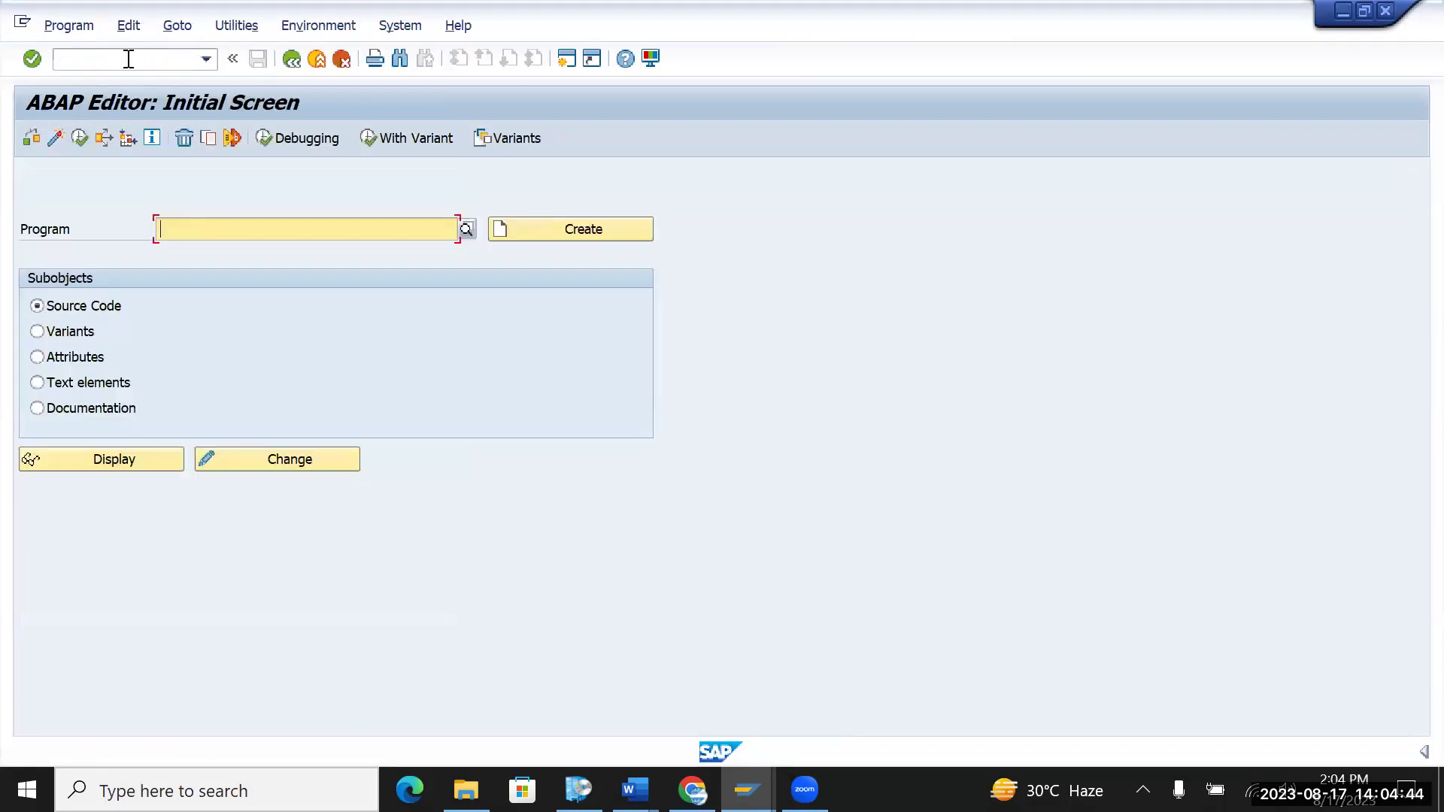
pyautogui.write('RFF110S')
pyautogui.click(79, 138)
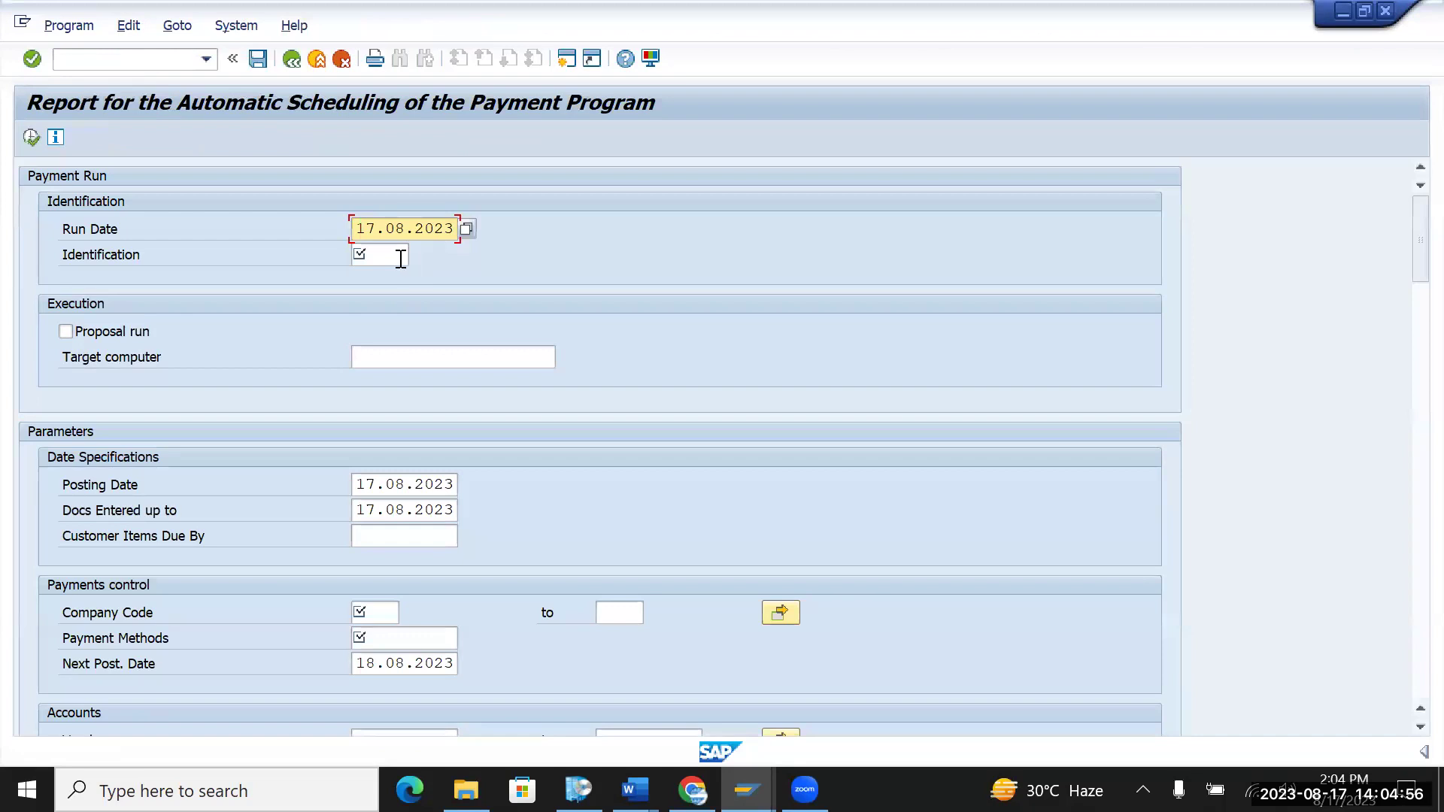
# - Close the Variants menu and enter RR01 as the payment run Identification
pyautogui.click(178, 26)
pyautogui.moveTo(205, 51)
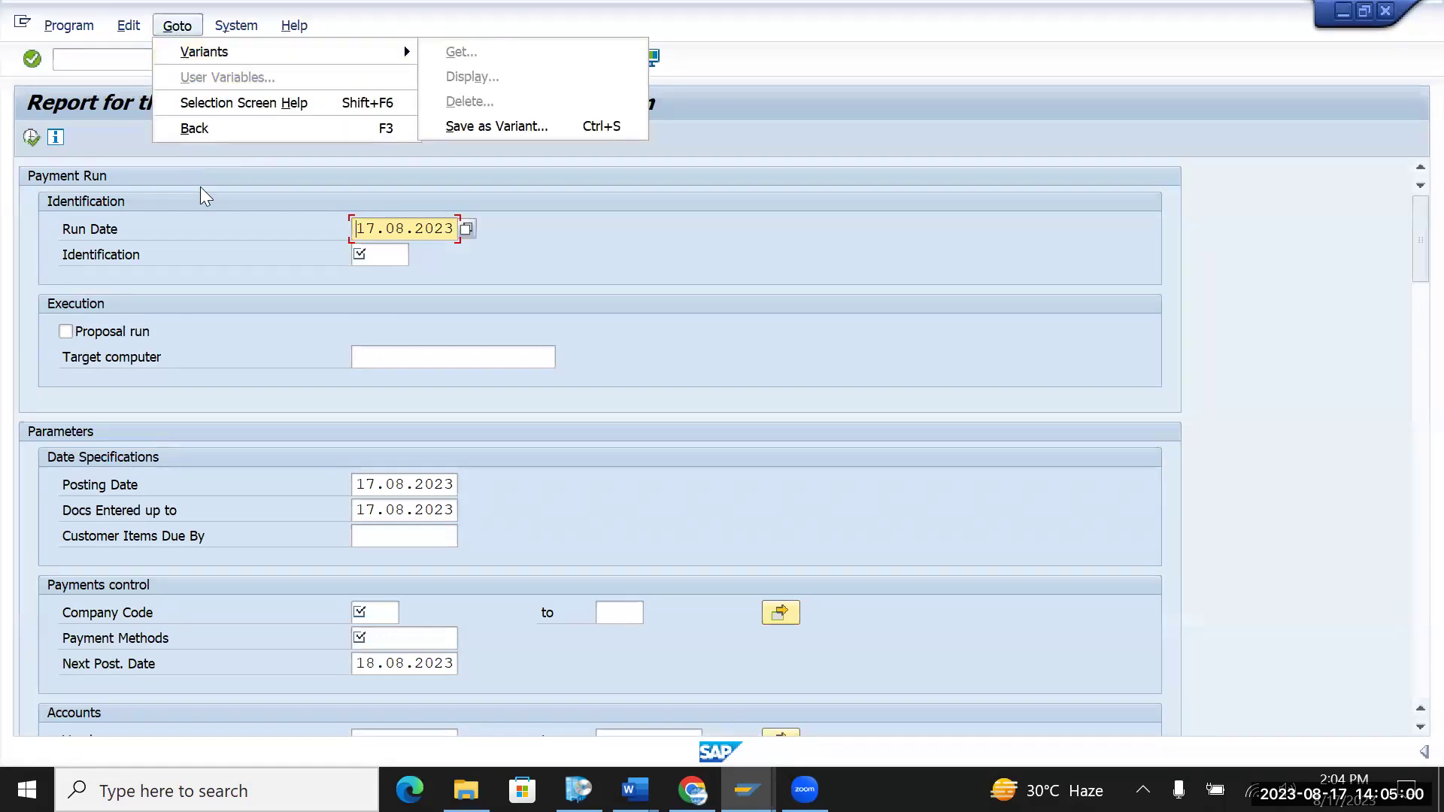
pyautogui.press('Escape')
pyautogui.press('Escape')
pyautogui.click(379, 257)
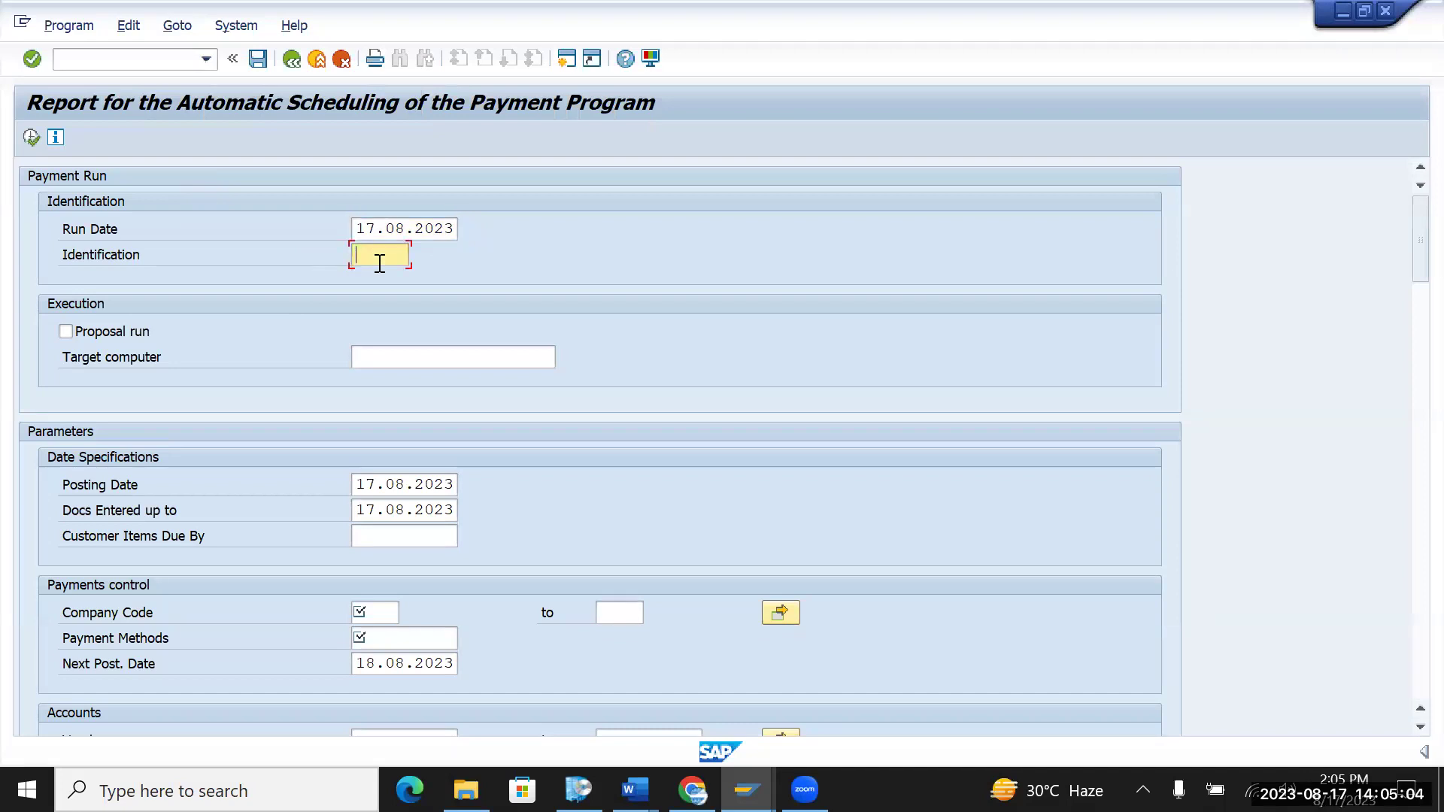
pyautogui.write('RR01')
# - Fill in company code 0001, payment method C and next posting date 20.08.2023
pyautogui.click(382, 604)
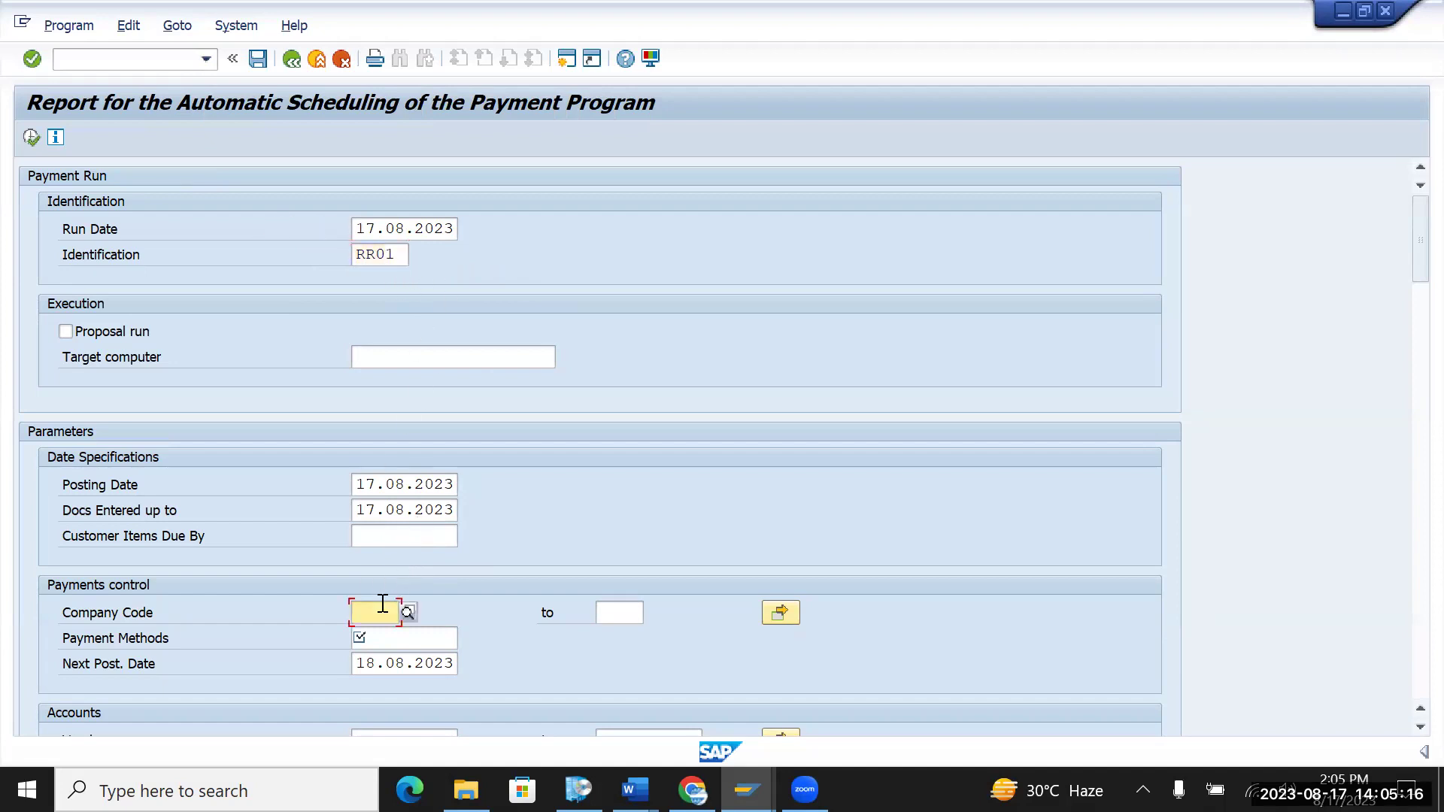
pyautogui.write('RR01')
pyautogui.press('Return')
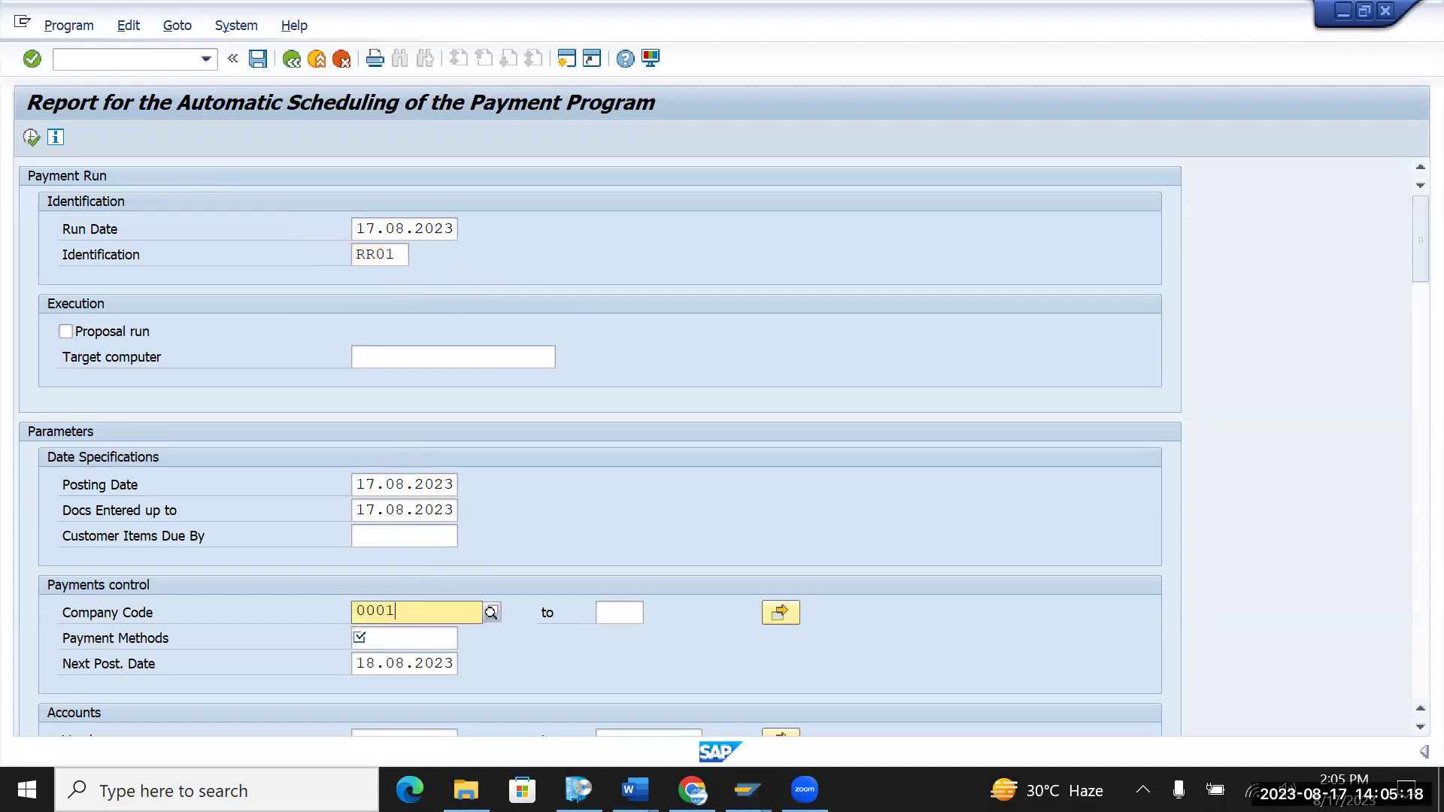
pyautogui.press('Tab')
pyautogui.press('Tab')
pyautogui.press('Tab')
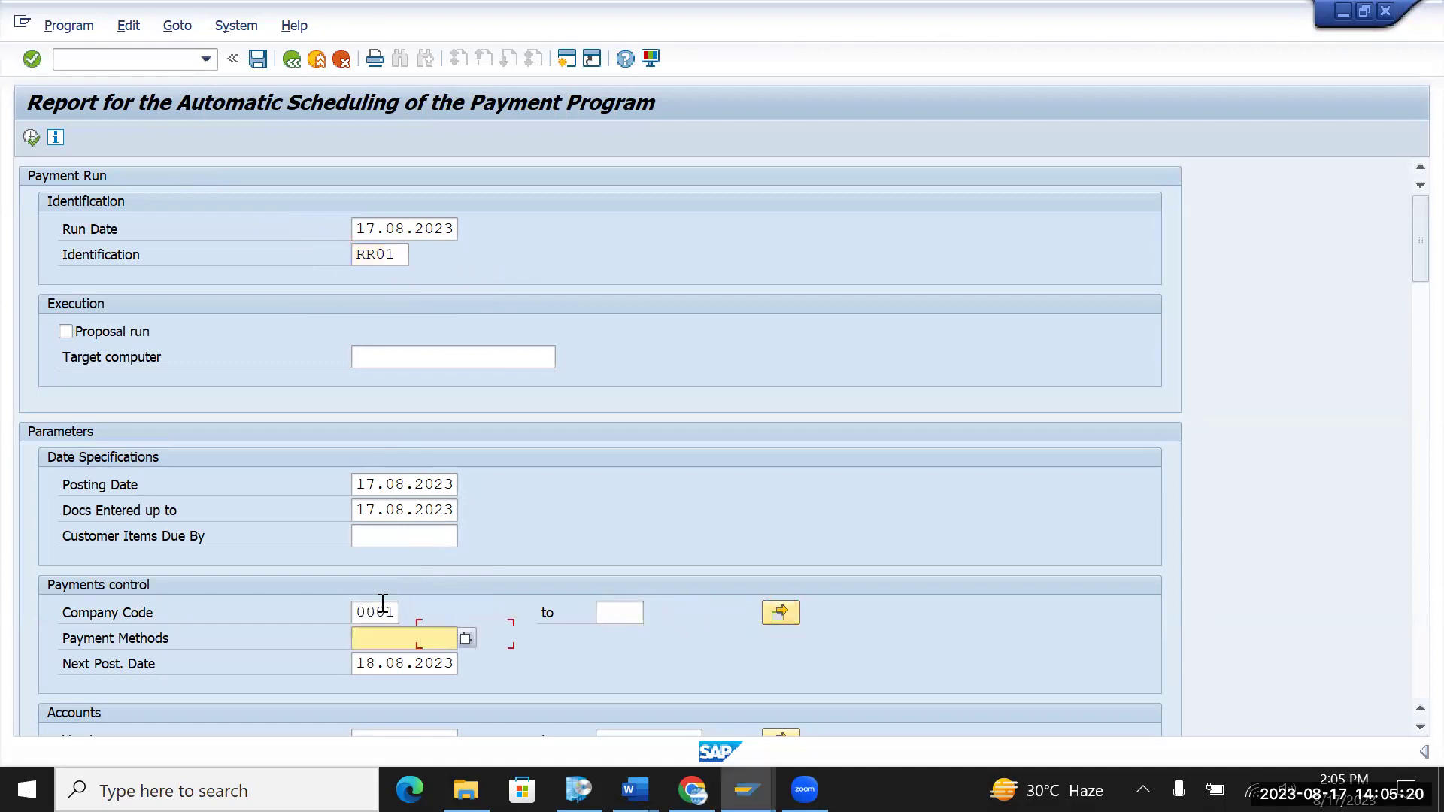
pyautogui.write('C')
pyautogui.press('Tab')
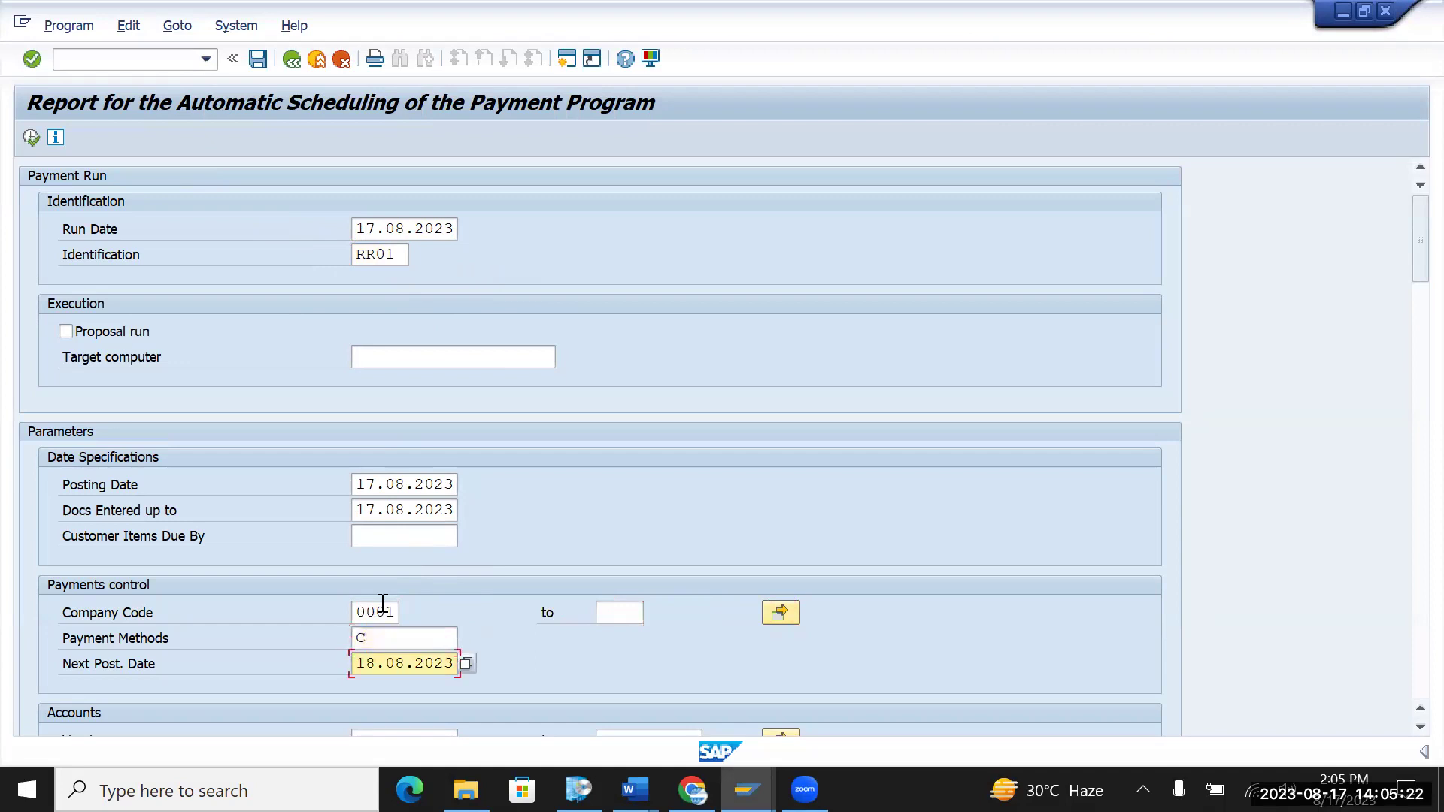
pyautogui.write('20')
# - Enter vendor range 500 to 600, validate the selections, and start saving them as a variant
pyautogui.scroll(-7, 1408, 654)
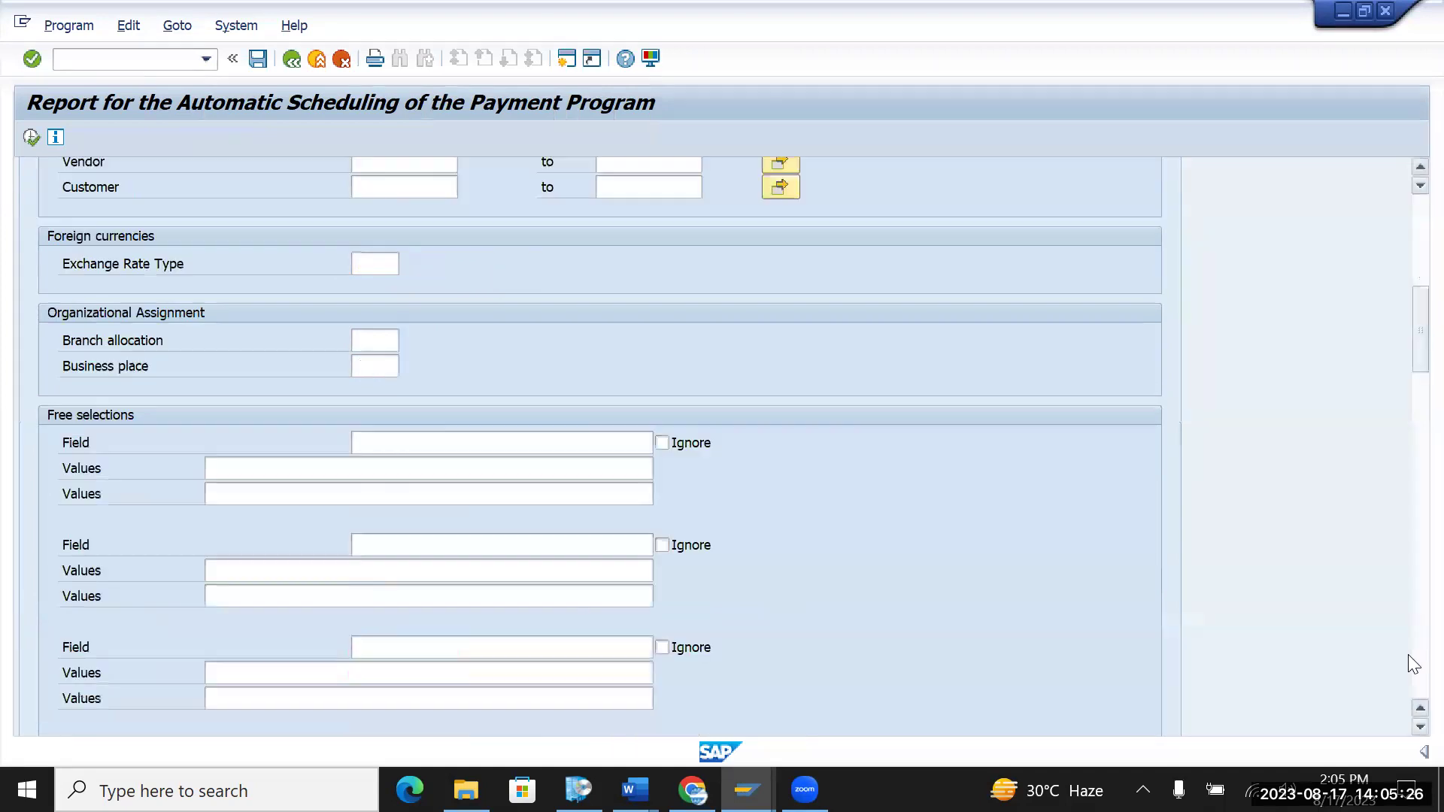
pyautogui.click(368, 166)
pyautogui.write('500')
pyautogui.press('Tab')
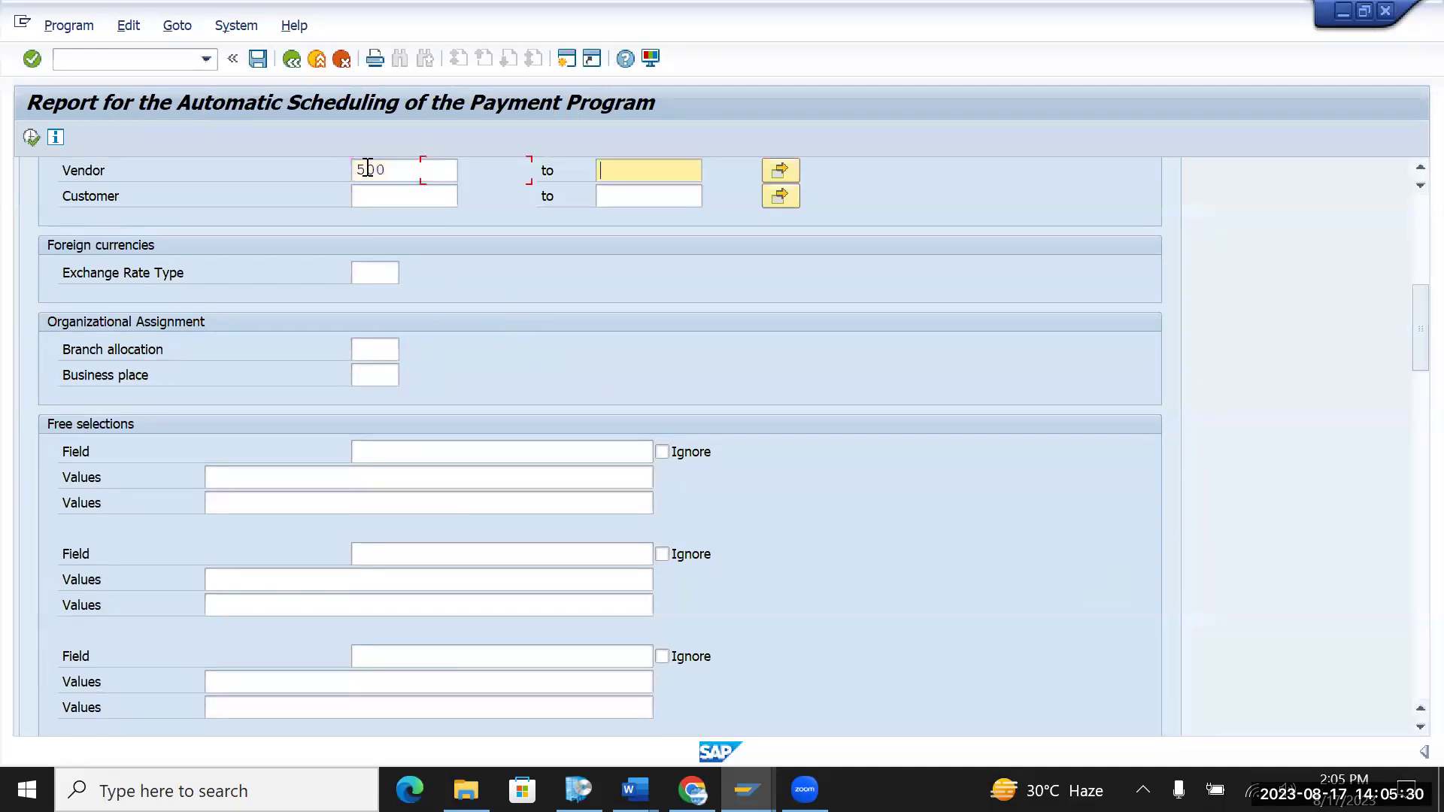
pyautogui.write('600')
pyautogui.press('Return')
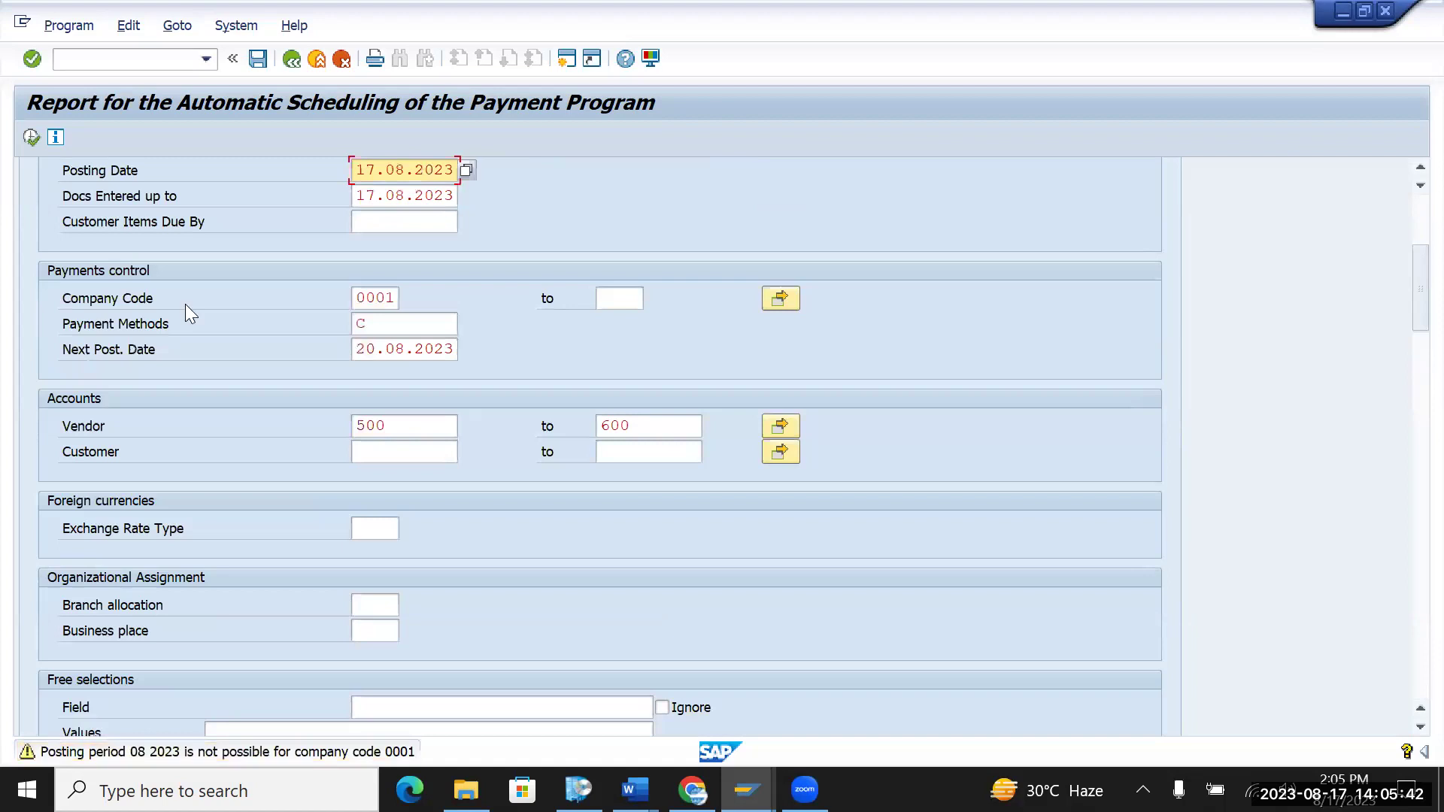
pyautogui.hotkey('ctrl', 's')
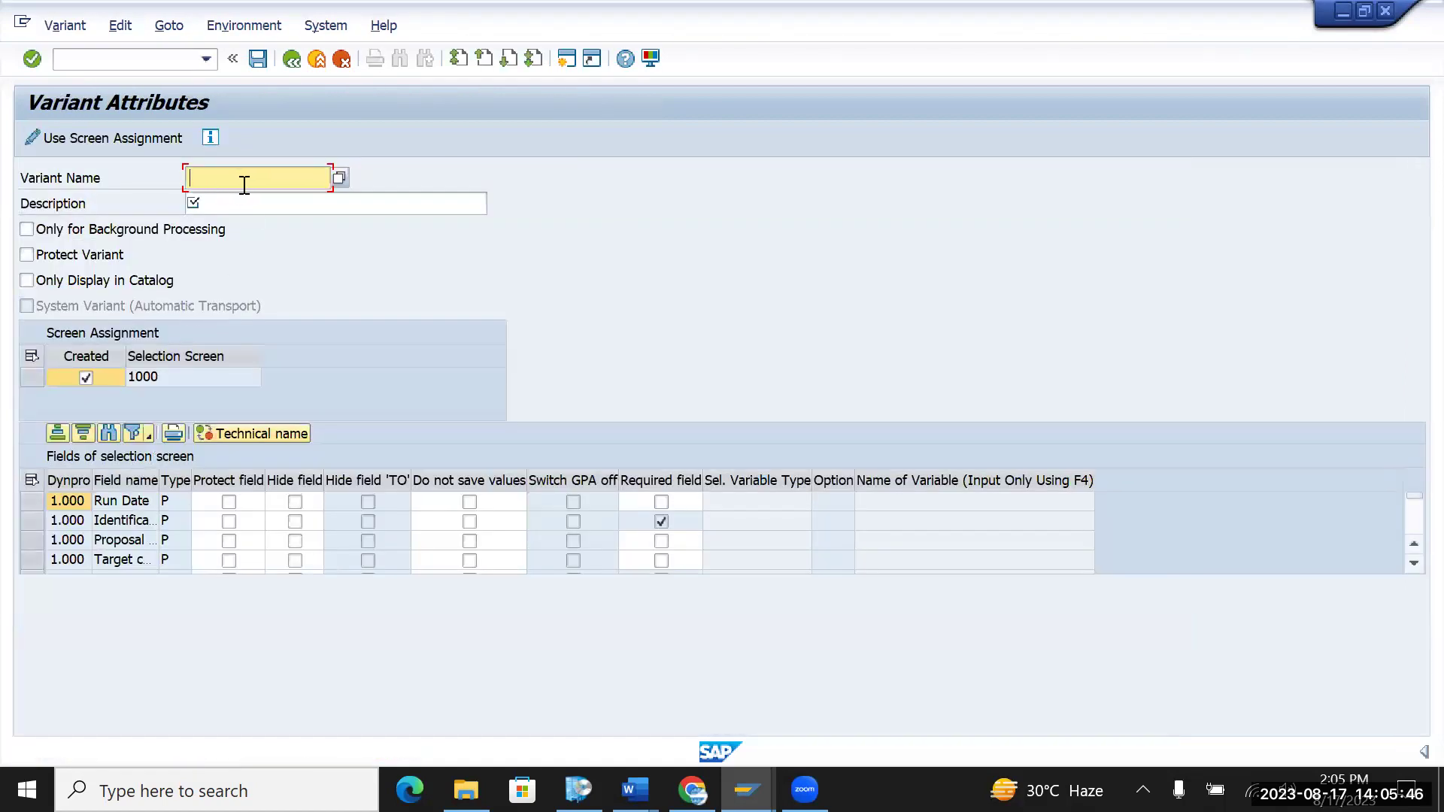
# - Name the variant BatchF110 with description Batchf110
pyautogui.write('BatchF110')
pyautogui.press('Tab')
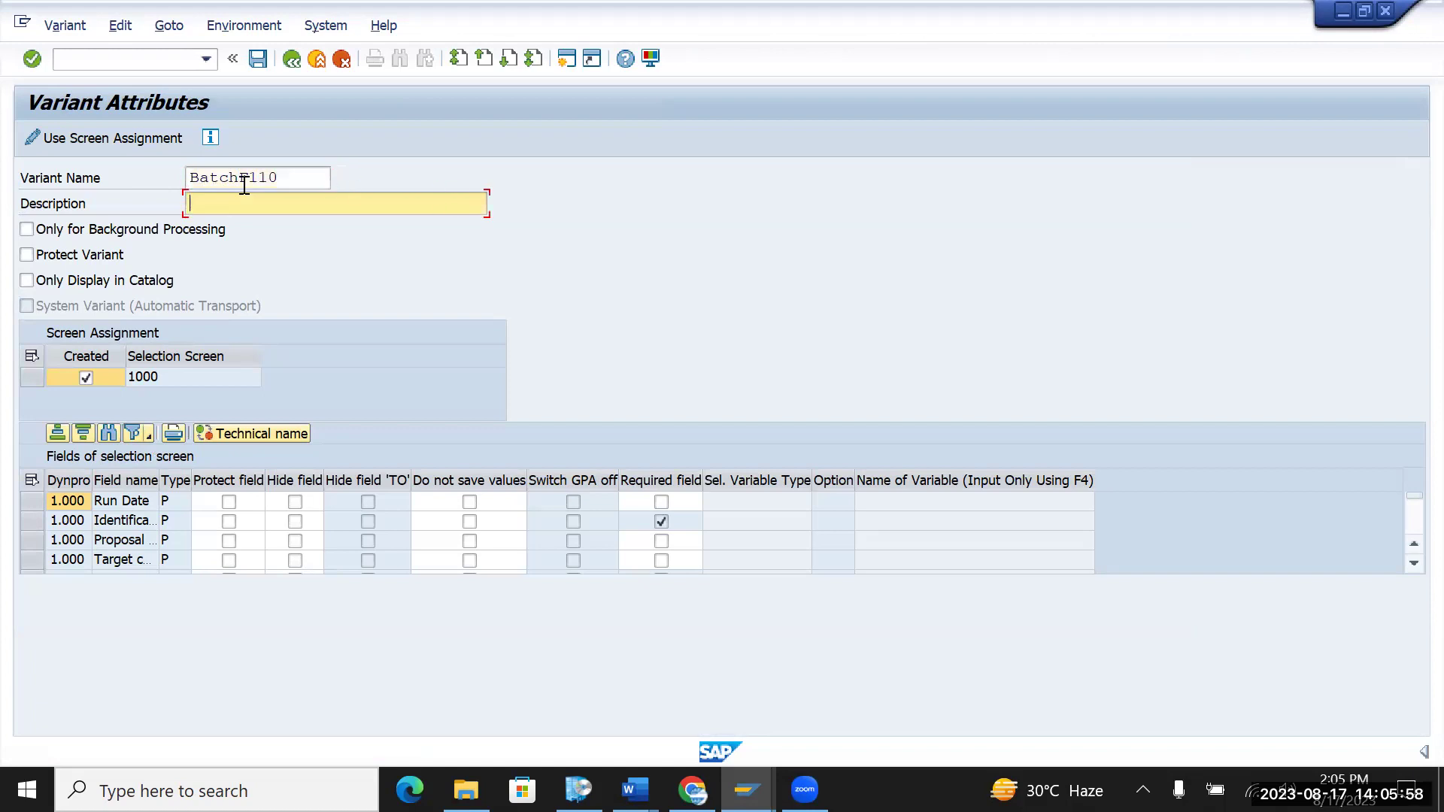
pyautogui.write('Batchf110')
# - Toggle Run Date's Required setting and list its selection variable types
pyautogui.click(665, 499)
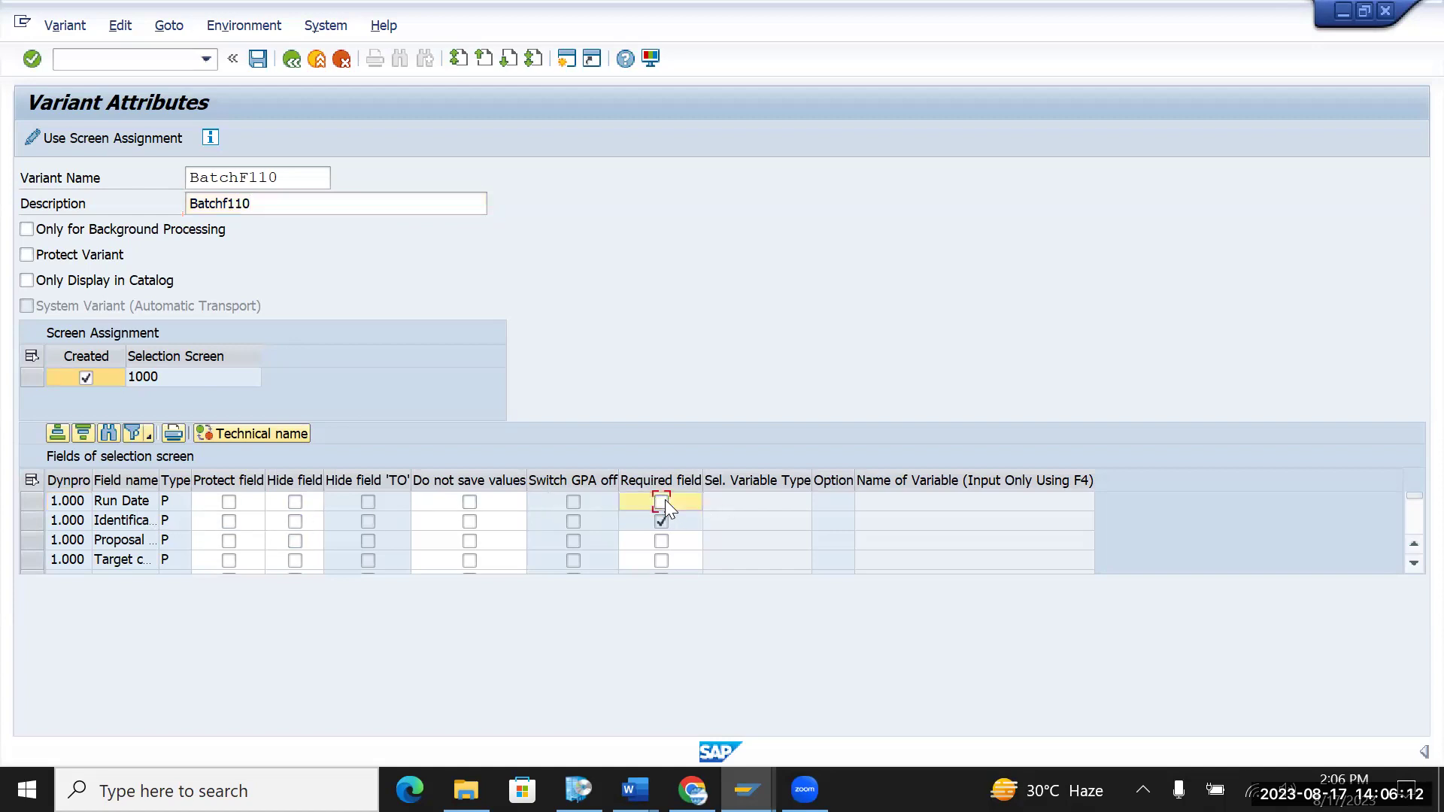
pyautogui.click(661, 499)
pyautogui.click(723, 501)
pyautogui.click(797, 503)
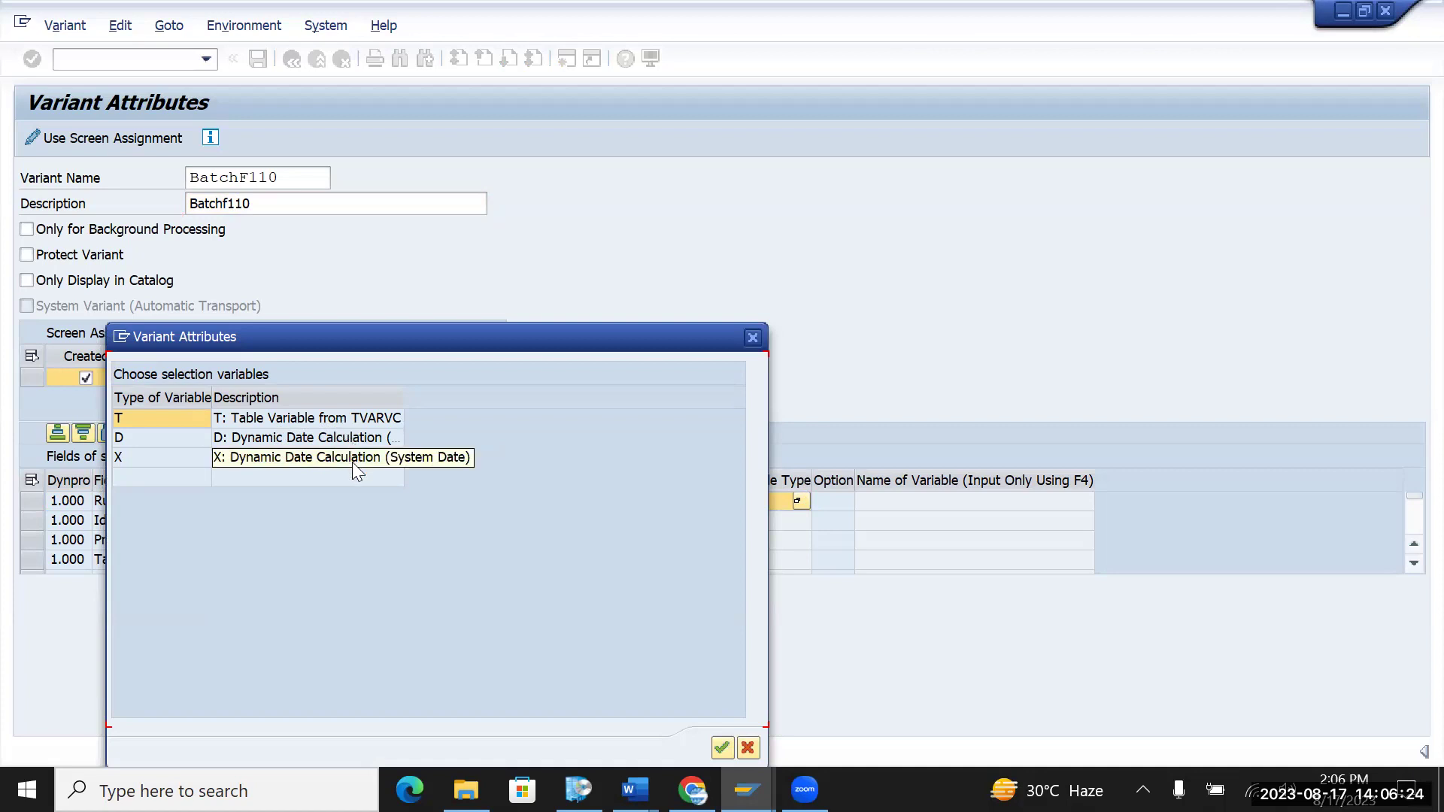
# - Set Run Date to variable type X with Current Date and save variant BatchF110
pyautogui.moveTo(403, 404); pyautogui.dragTo(607, 404)
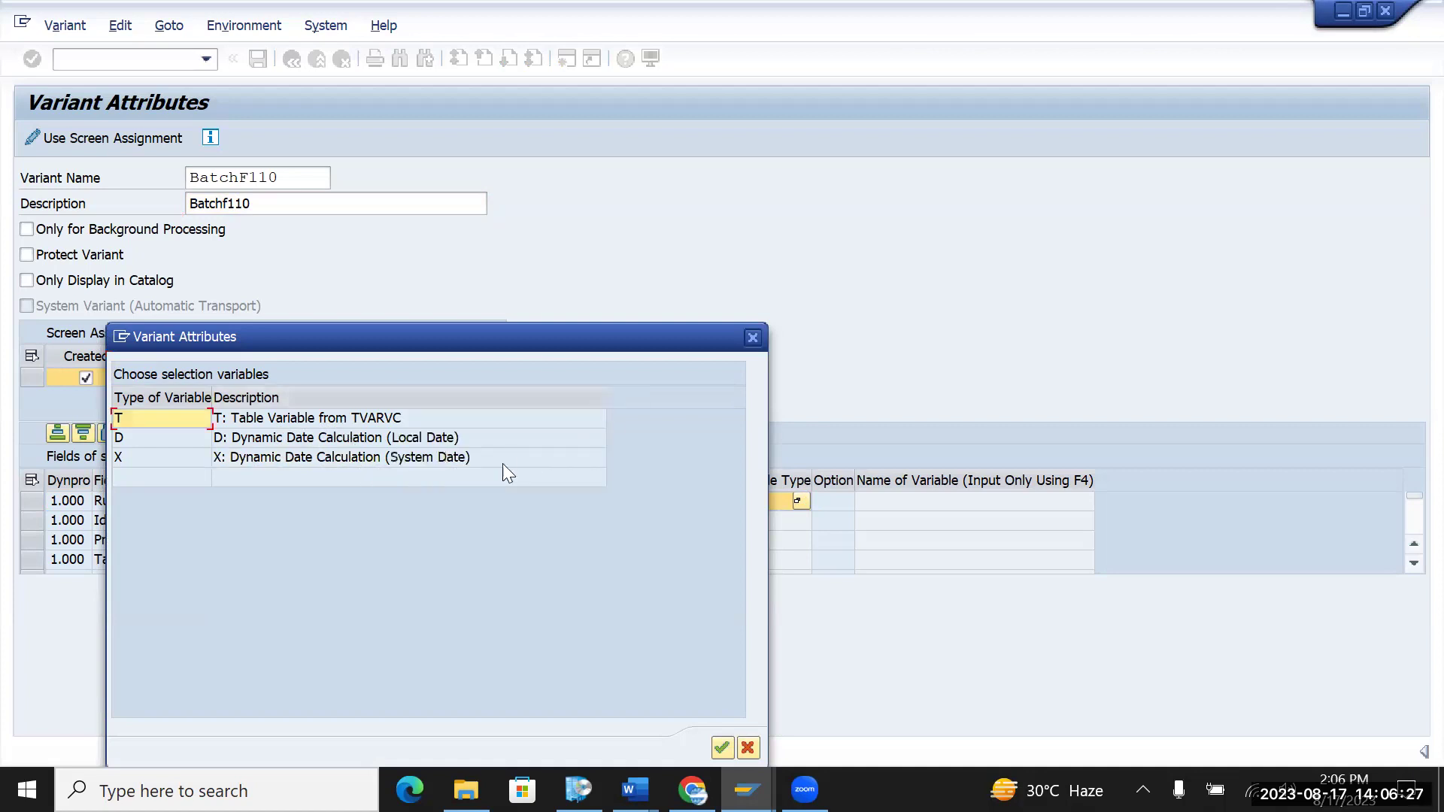
pyautogui.doubleClick(438, 456)
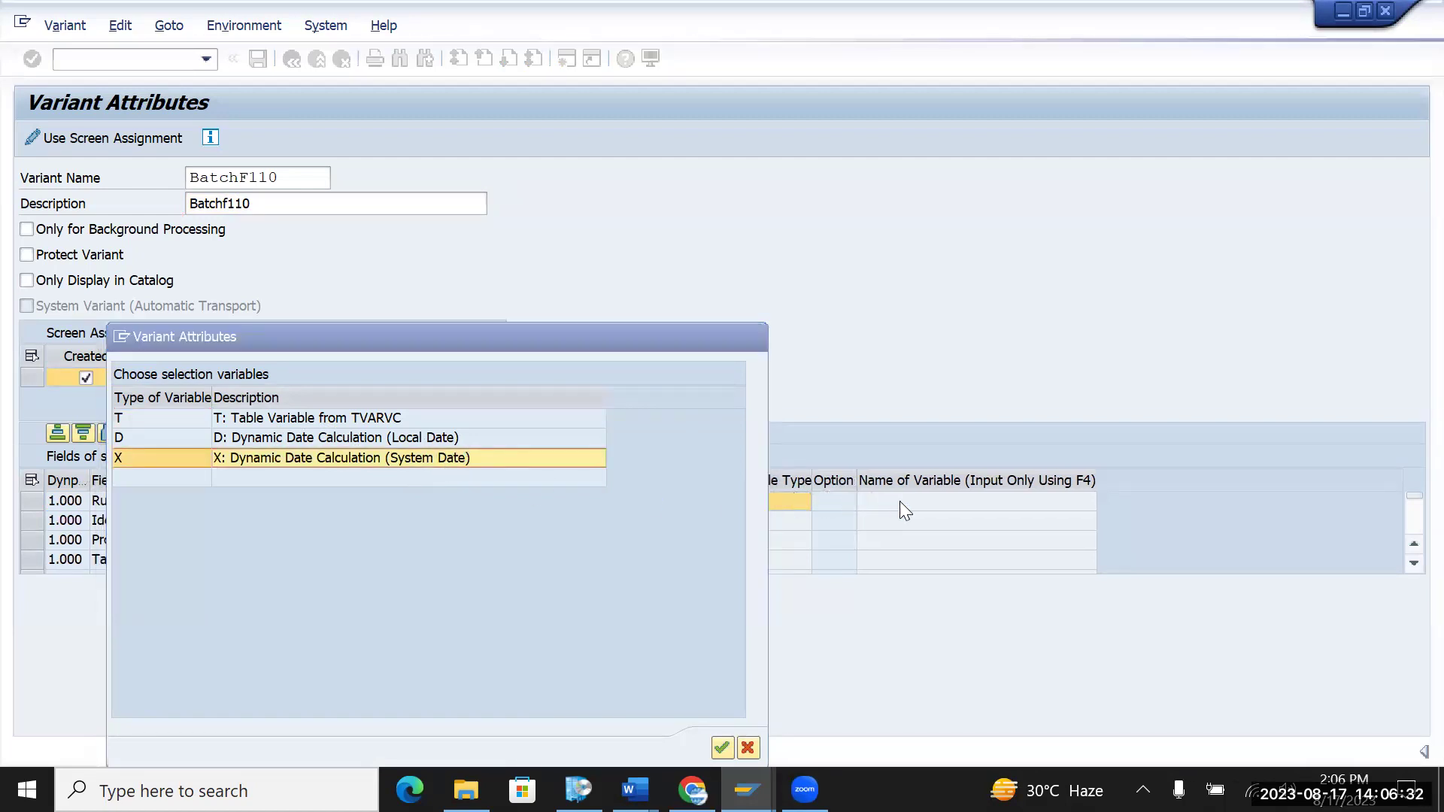
pyautogui.click(970, 501)
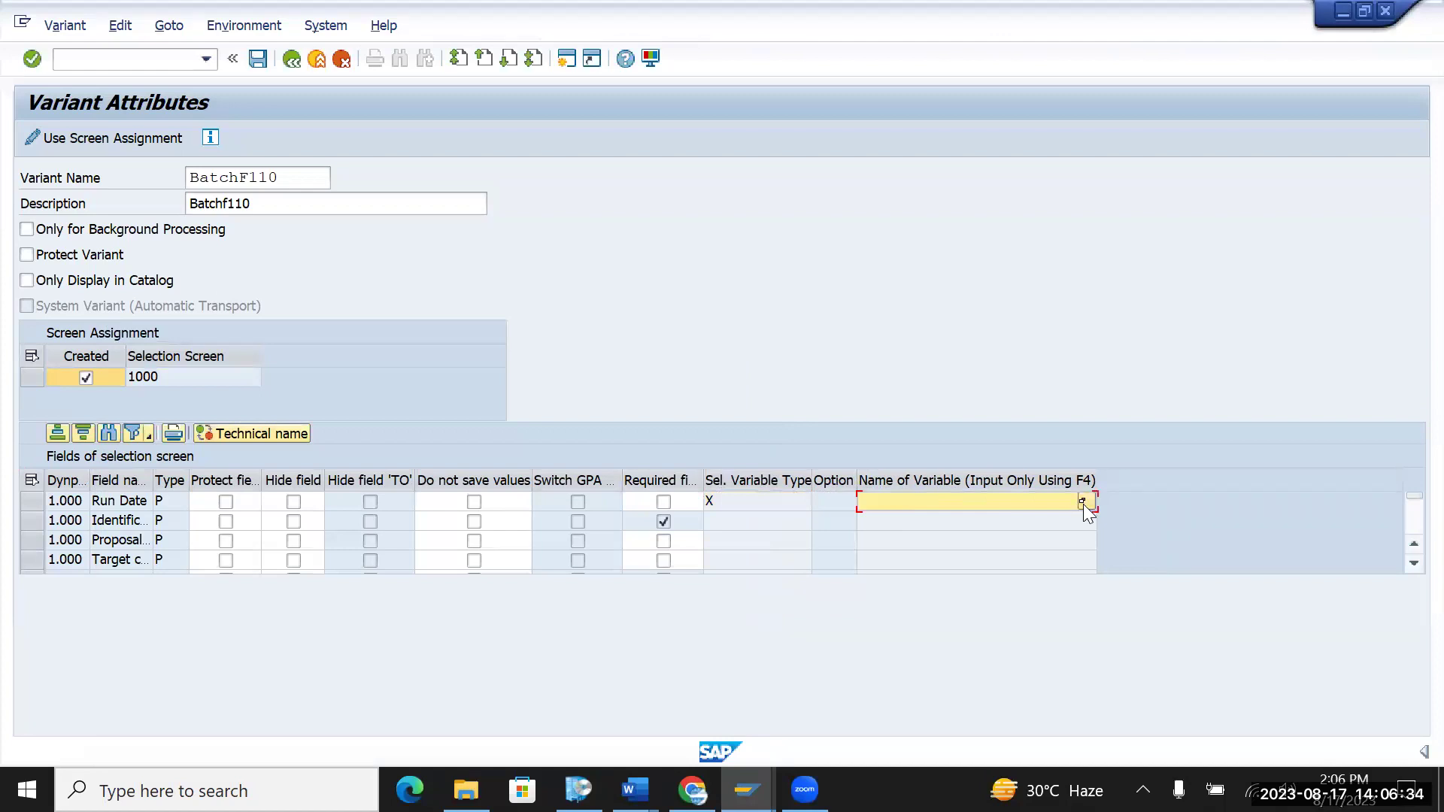
pyautogui.click(1083, 502)
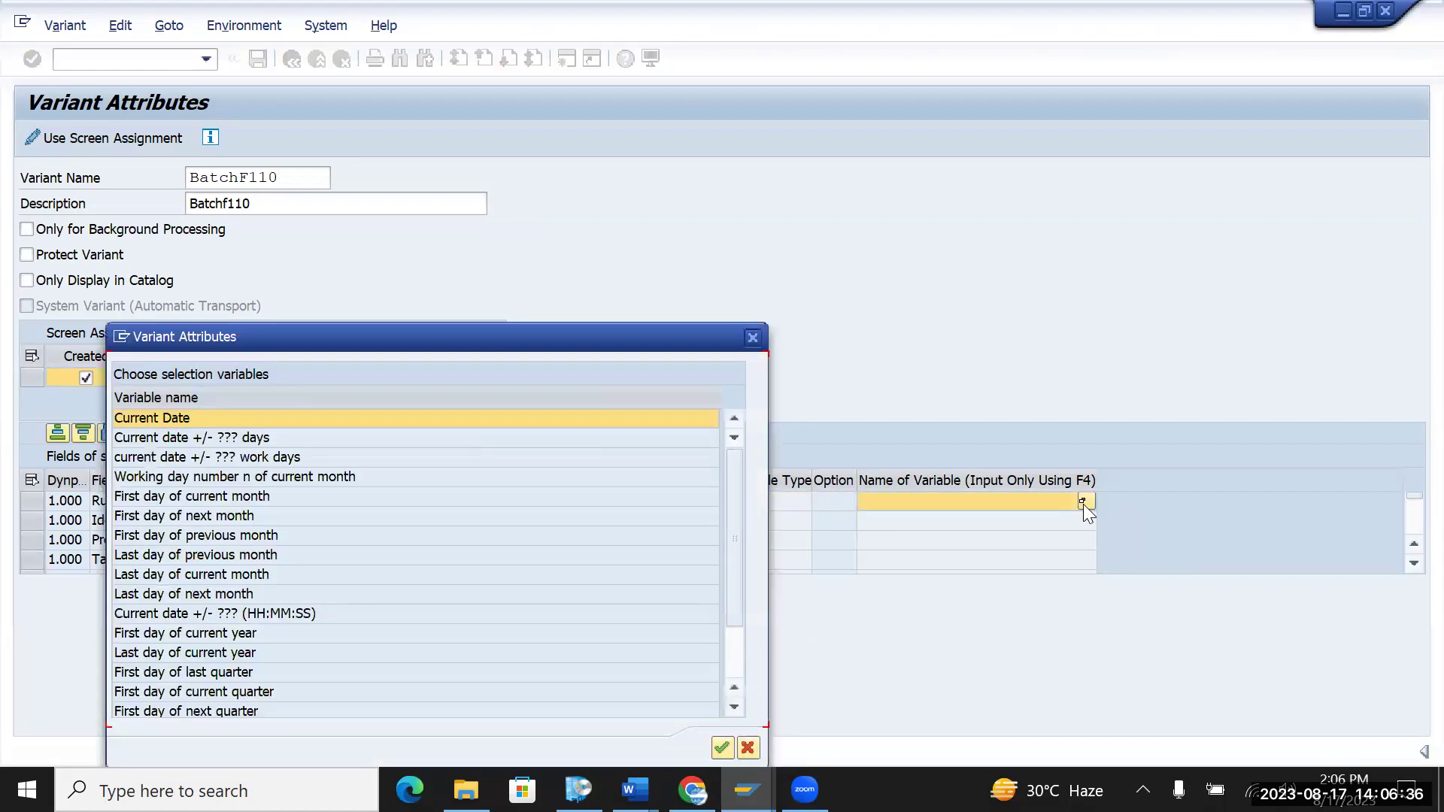
pyautogui.doubleClick(193, 417)
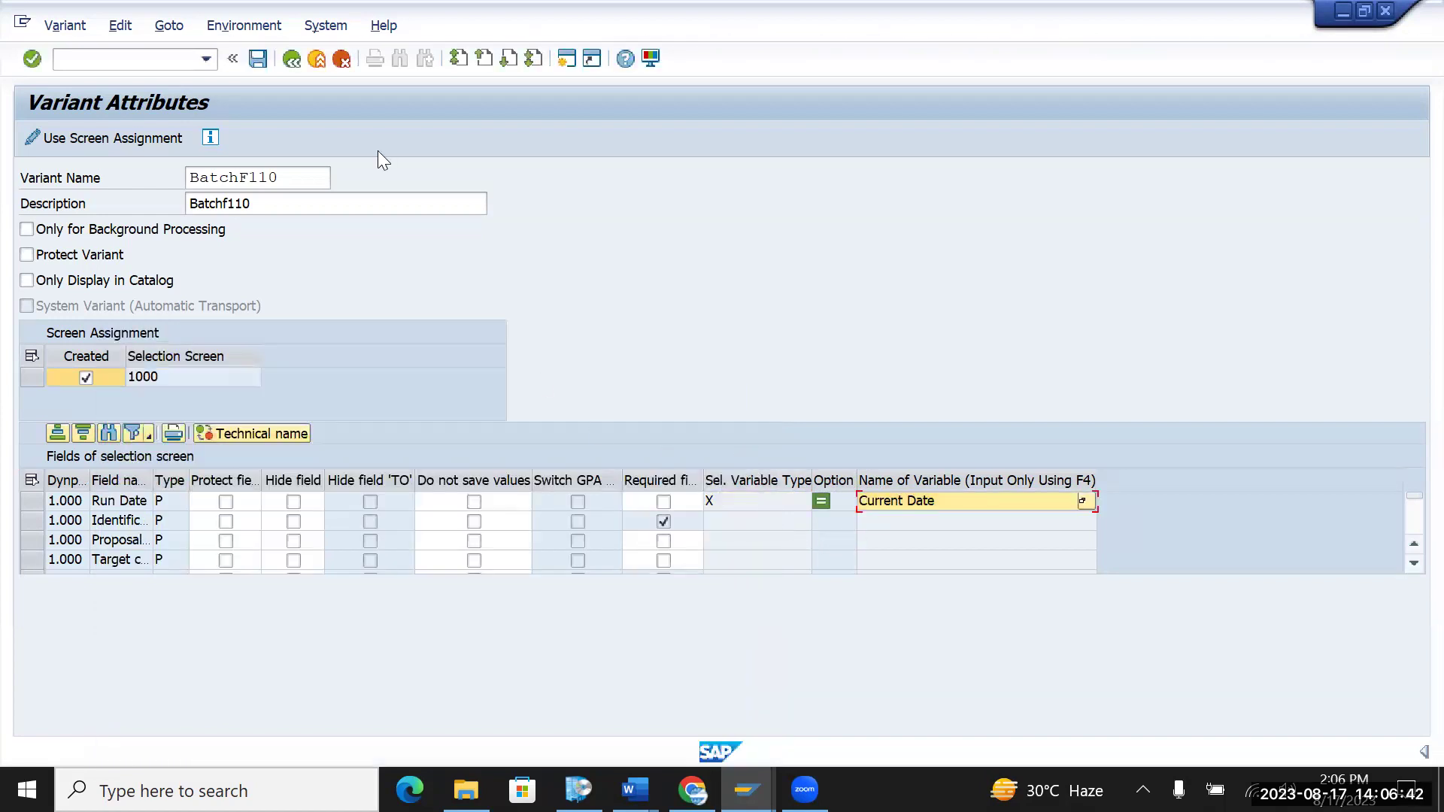
pyautogui.hotkey('ctrl', 's')
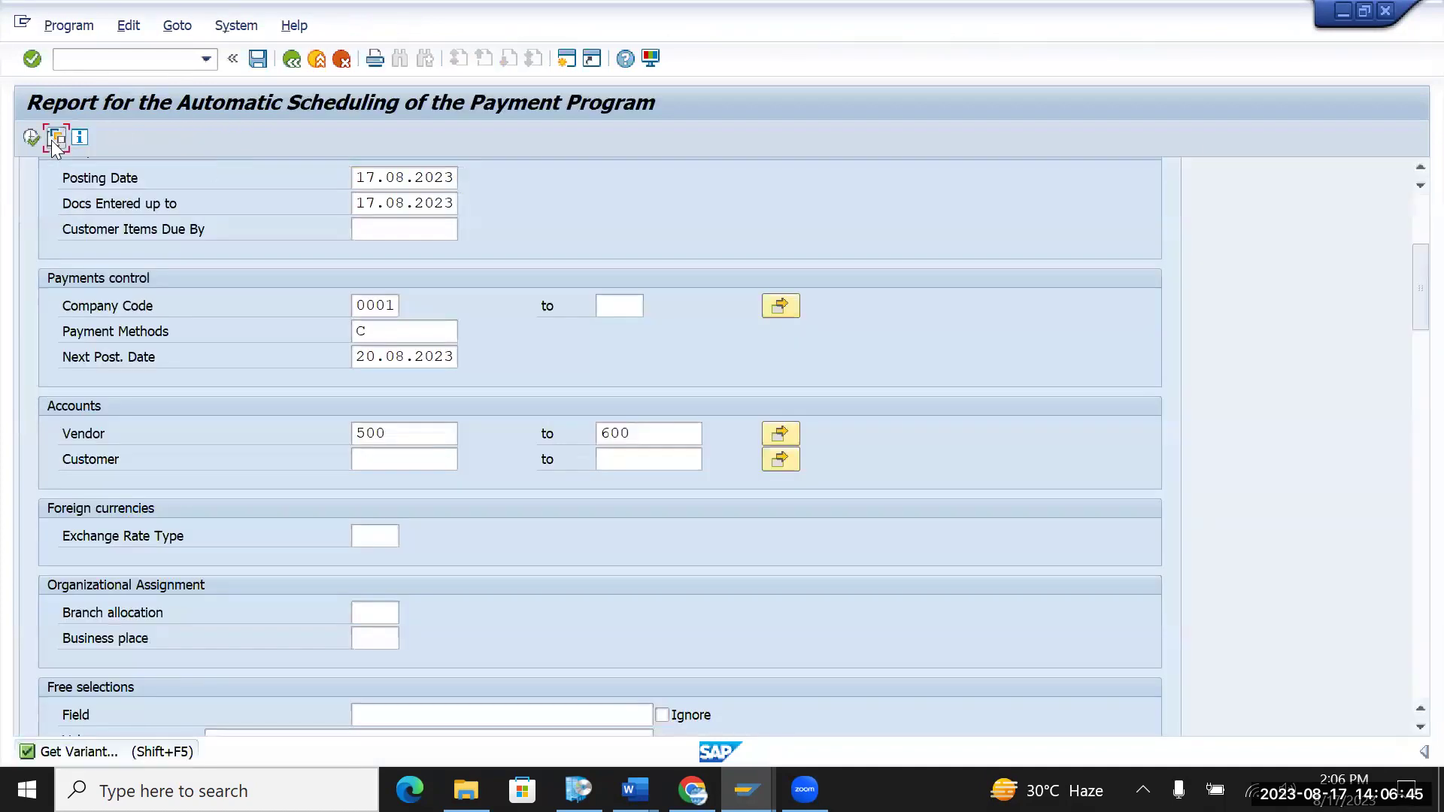
pyautogui.click(56, 140)
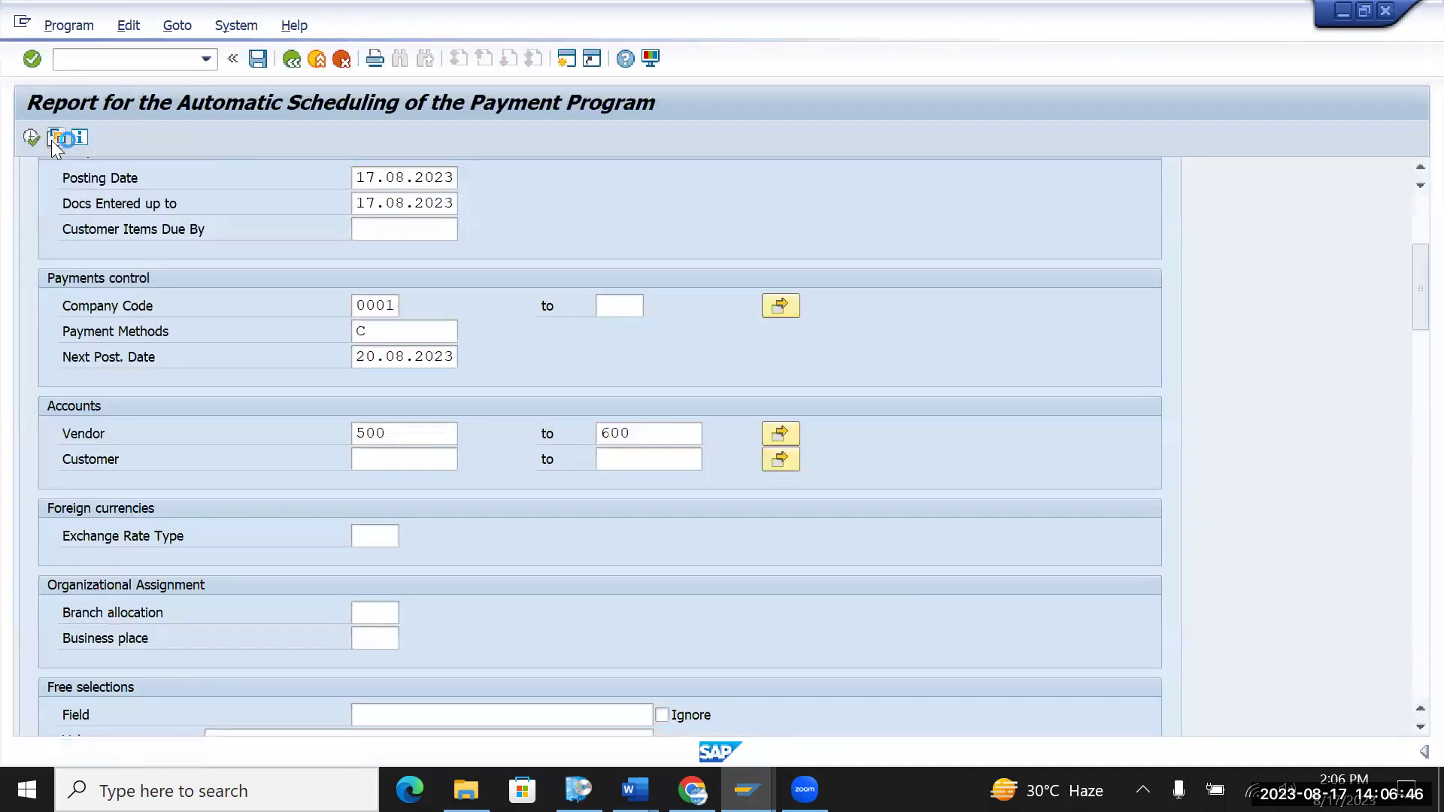